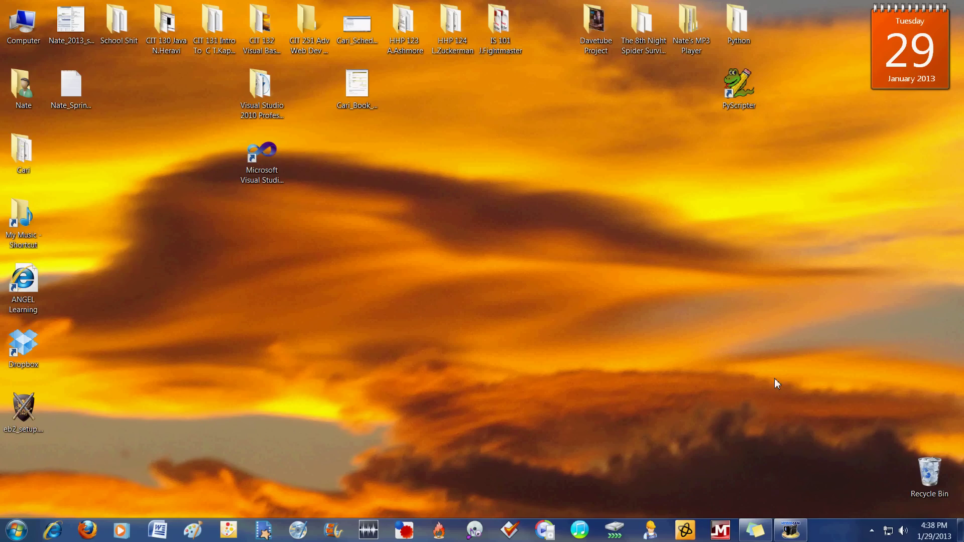
pyautogui.click(871, 530)
pyautogui.click(567, 414)
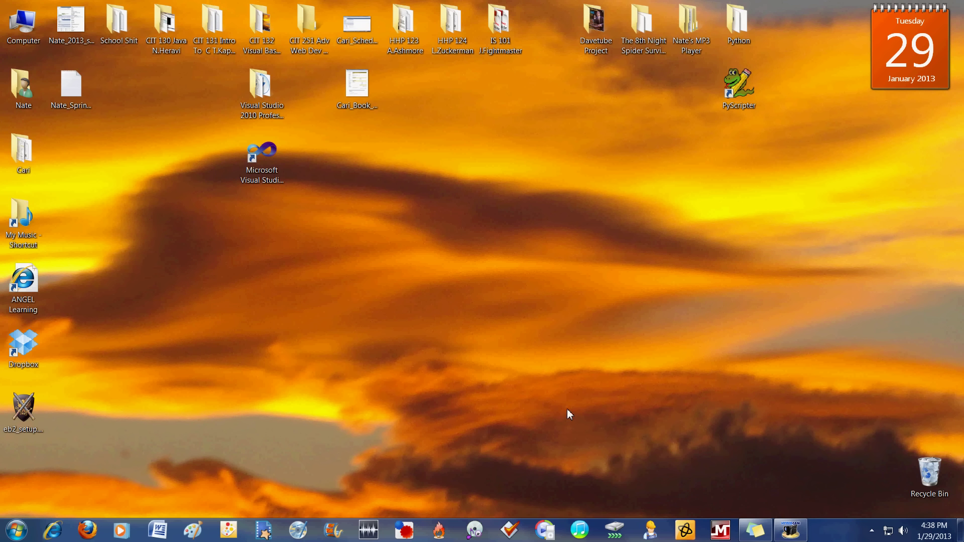
pyautogui.click(54, 532)
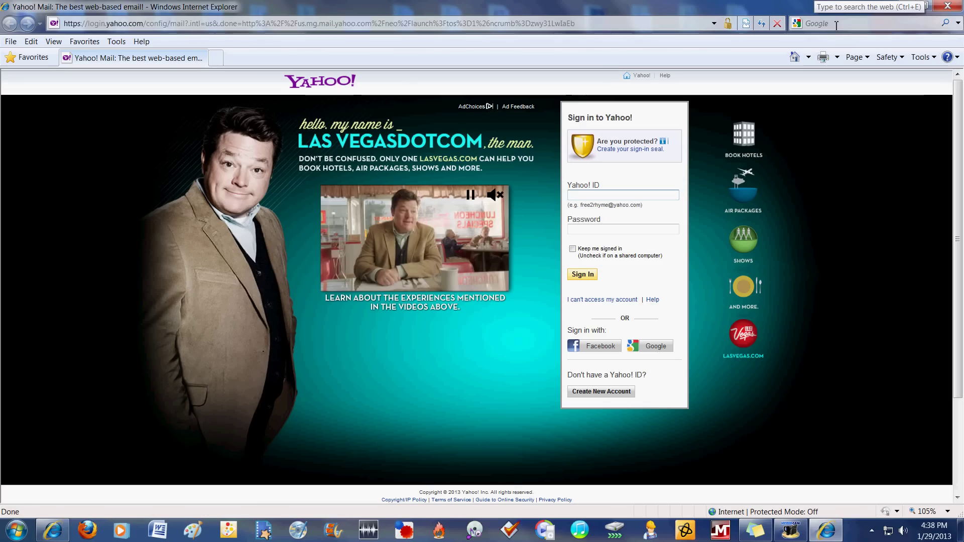
pyautogui.click(867, 24)
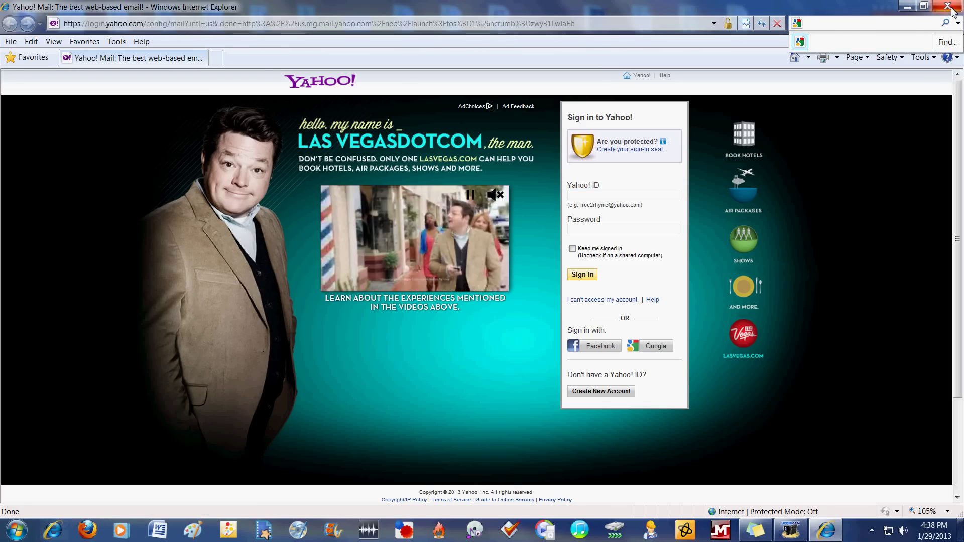
pyautogui.click(951, 8)
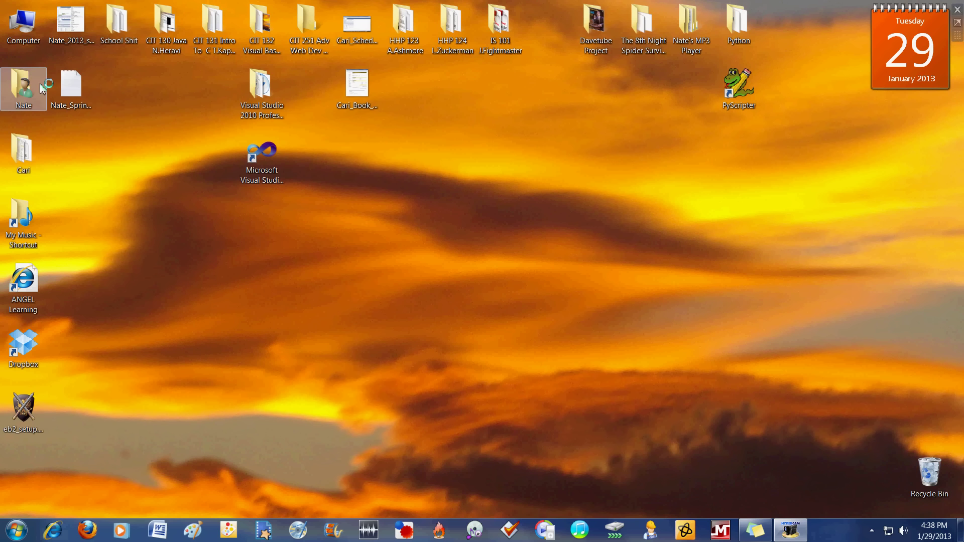
# Step: Open the phantasie3 game folder inside the user folder's Games, Emulators and DosBox subfolders
pyautogui.doubleClick(28, 93)
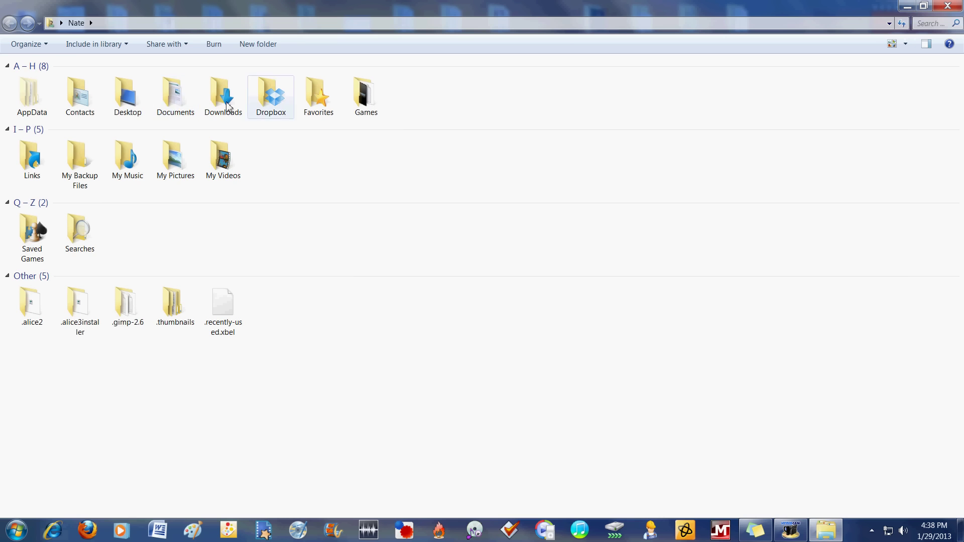
pyautogui.doubleClick(365, 104)
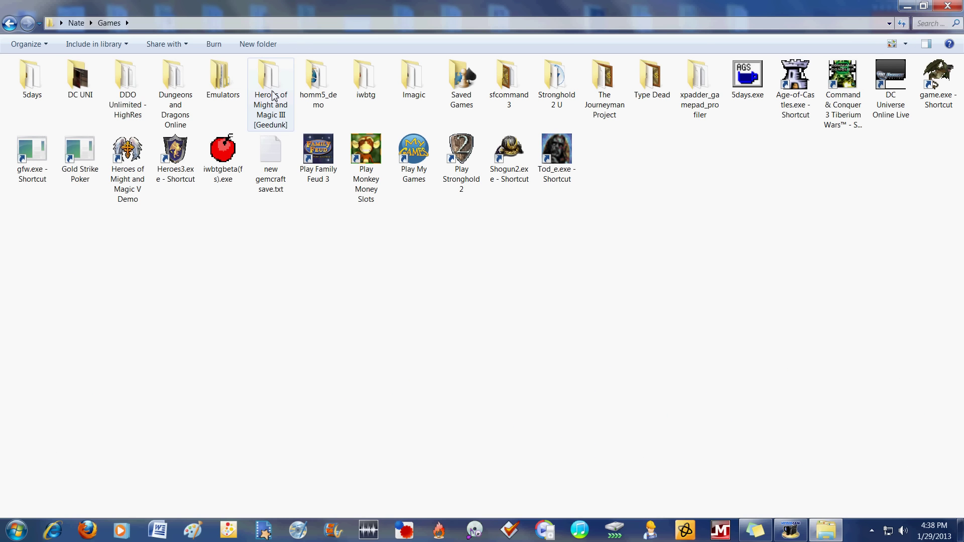
pyautogui.doubleClick(218, 82)
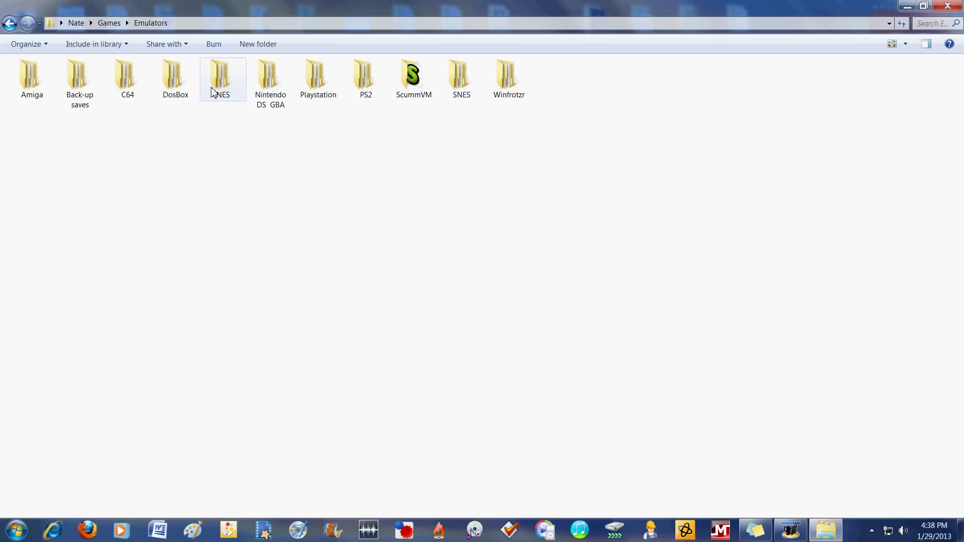
pyautogui.doubleClick(171, 90)
pyautogui.scroll(-4, 151, 272)
pyautogui.scroll(-2, 75, 345)
pyautogui.scroll(-2, 79, 347)
pyautogui.scroll(-2, 79, 351)
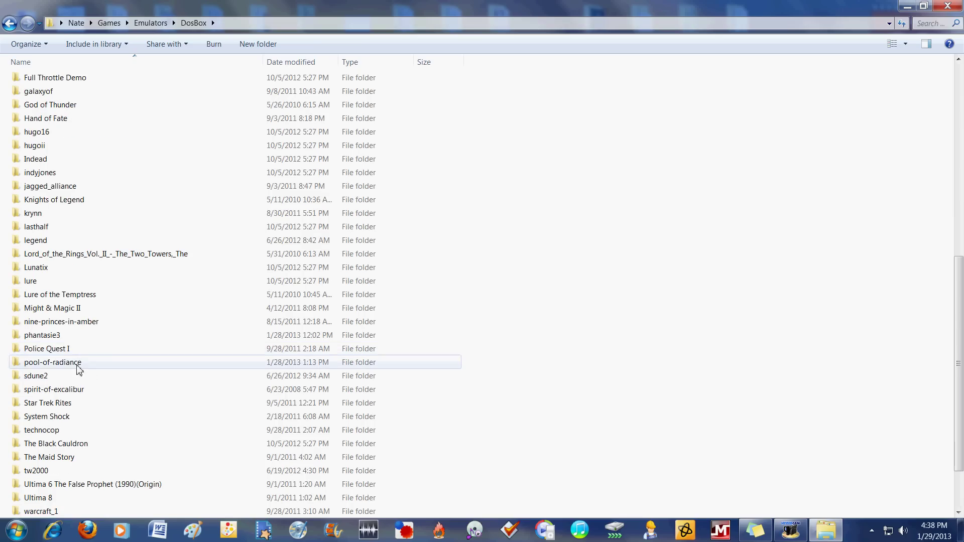
pyautogui.doubleClick(49, 334)
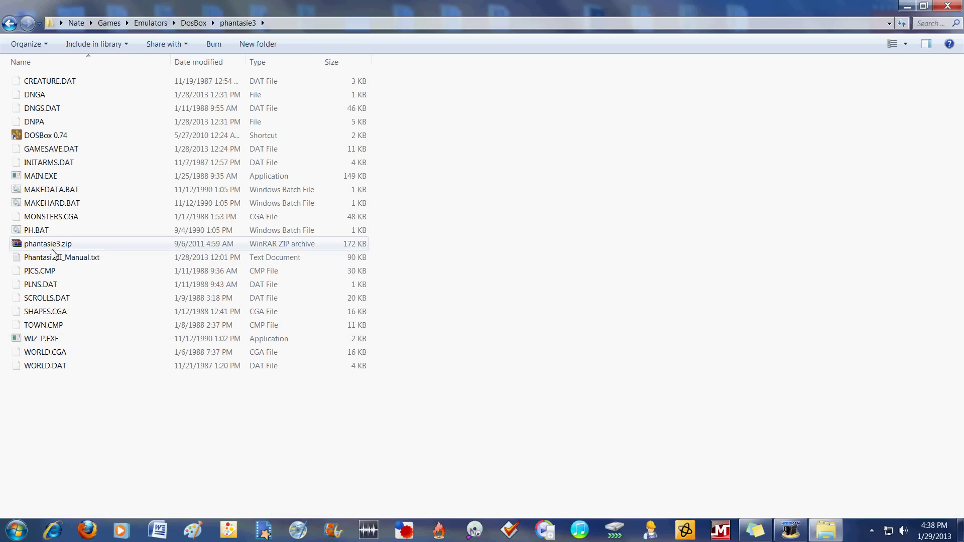
pyautogui.moveTo(54, 182); pyautogui.dragTo(60, 135)
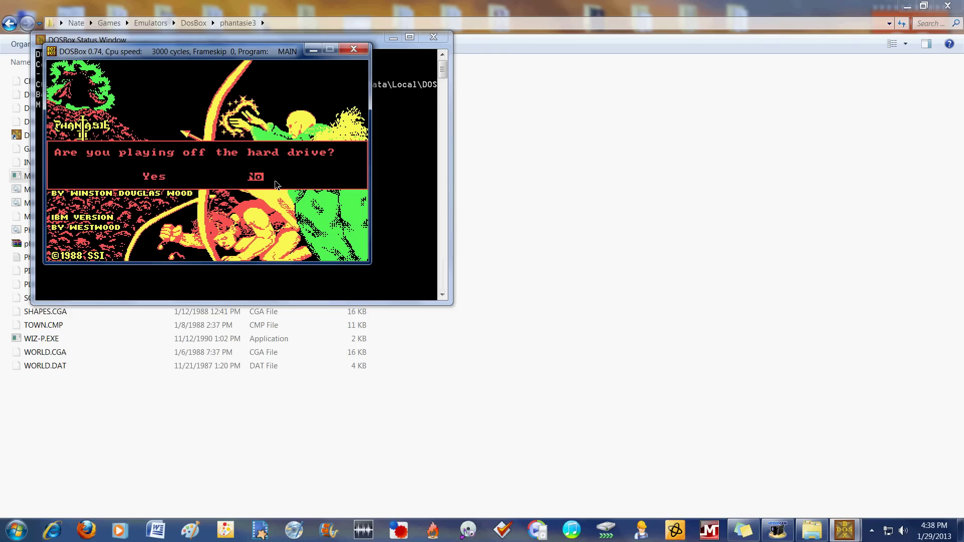
pyautogui.press('Return')
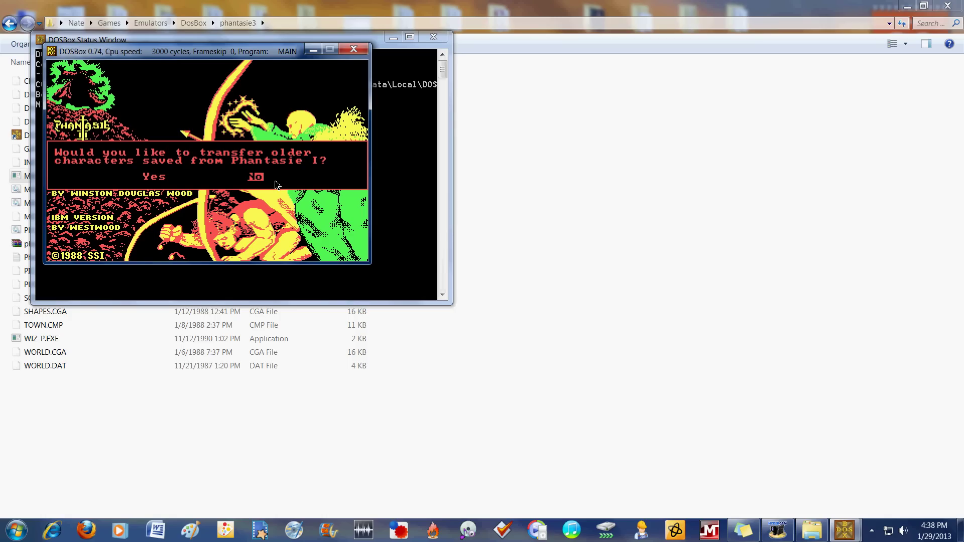
pyautogui.press('Return')
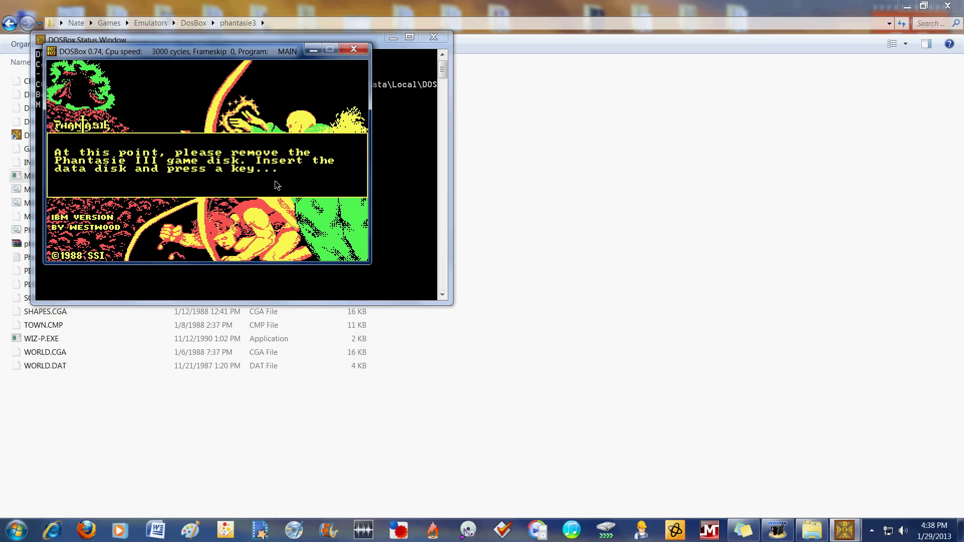
pyautogui.press('Return')
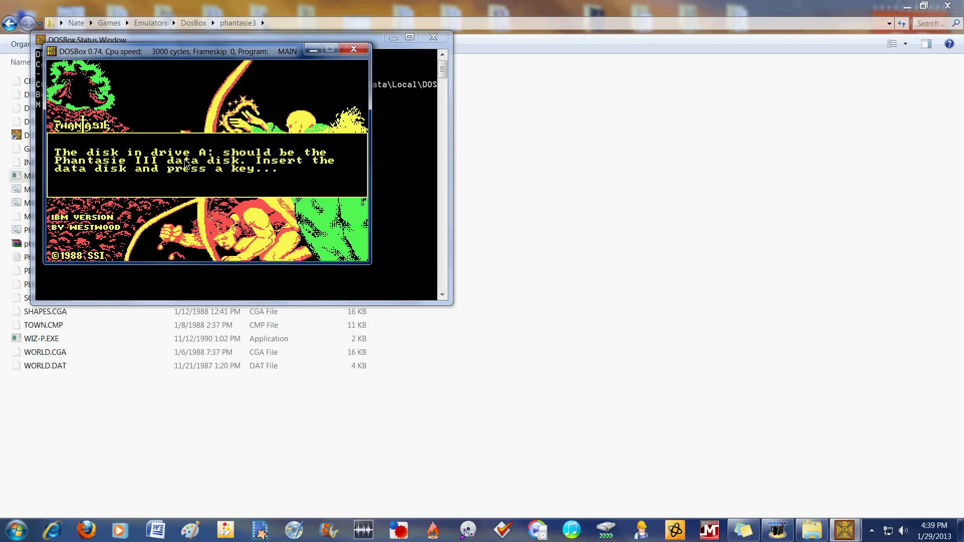
pyautogui.click(353, 49)
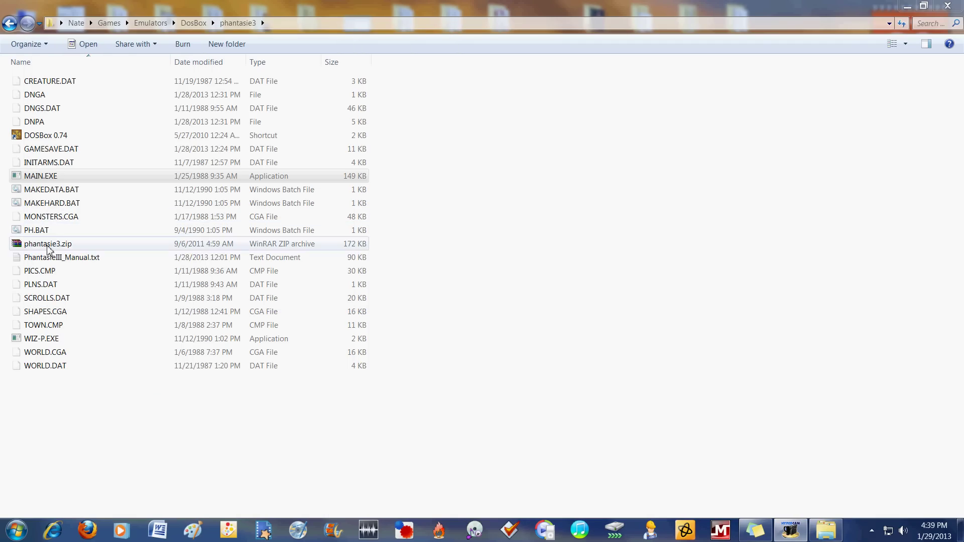
# Step: Run MAIN.EXE with the folder's DOSBox 0.74 shortcut, choose to play off the hard drive, and continue into the town of Pendragon
pyautogui.moveTo(49, 177); pyautogui.dragTo(54, 138)
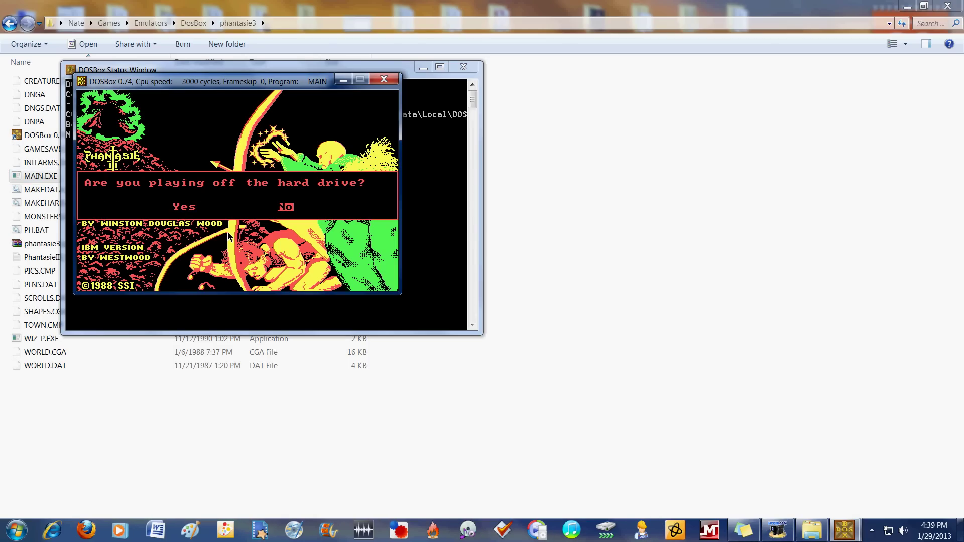
pyautogui.press('Left')
pyautogui.press('Return')
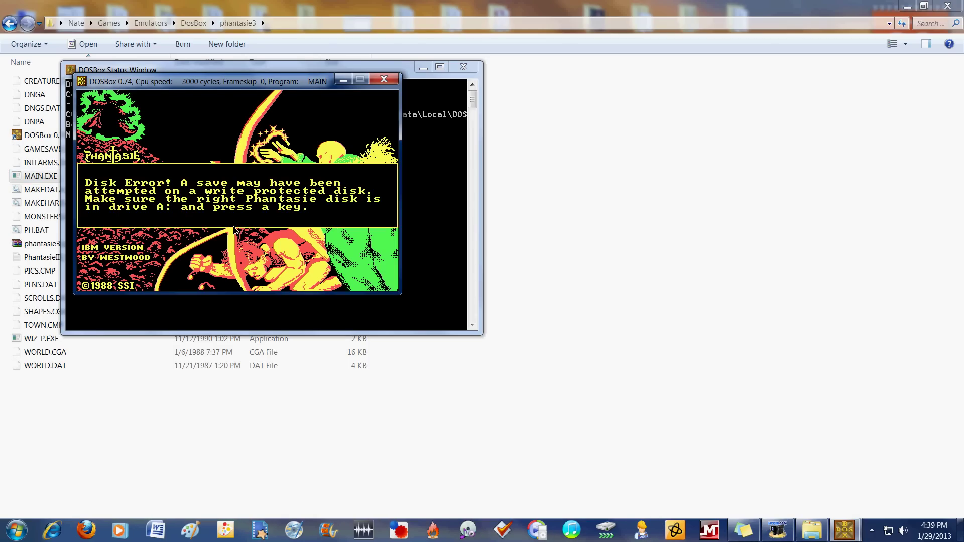
pyautogui.press('Return')
pyautogui.press('Return')
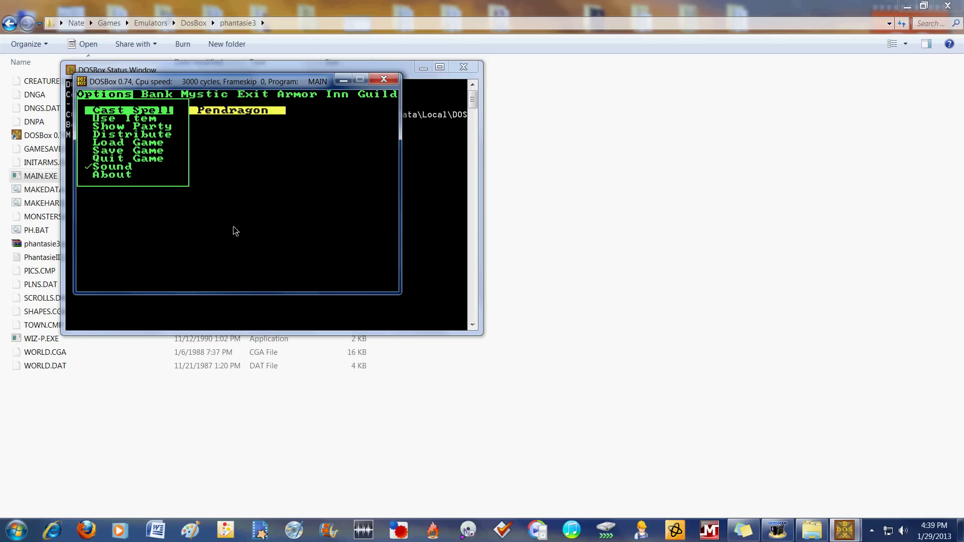
# Step: Load the saved Phantasie III game and confirm loading it
pyautogui.press('Down')
pyautogui.press('Down')
pyautogui.press('Down')
pyautogui.press('Down')
pyautogui.press('Return')
pyautogui.press('Left')
pyautogui.press('Return')
# Step: Look over the Guild's member commands in Pendragon, including New Member and Drop Member, without running any
pyautogui.press('Right')
pyautogui.press('Right')
pyautogui.press('Right')
pyautogui.press('Right')
pyautogui.press('Left')
pyautogui.press('Right')
pyautogui.press('Right')
pyautogui.press('Right')
pyautogui.press('Return')
pyautogui.press('Down')
pyautogui.press('Down')
pyautogui.press('Down')
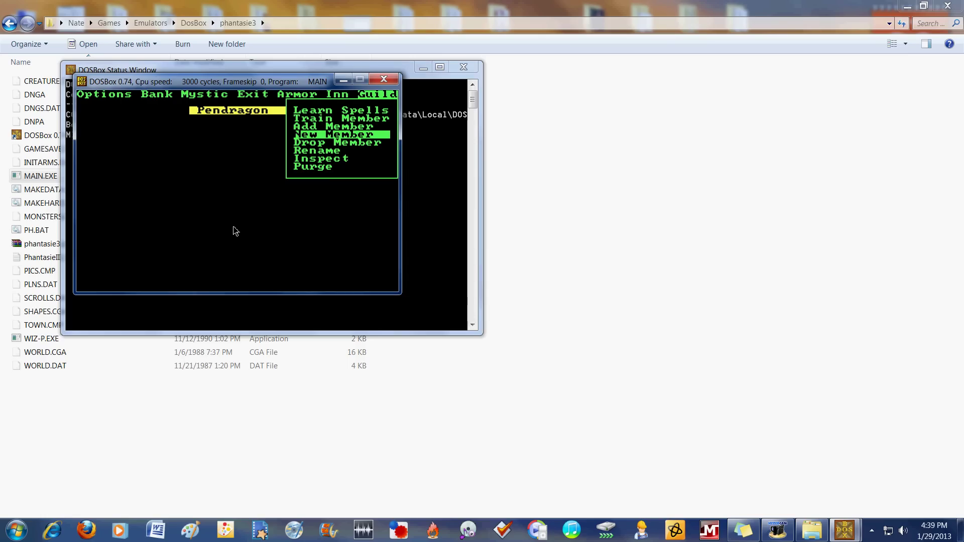
pyautogui.press('Down')
pyautogui.press('Escape')
# Step: Leave the town of Pendragon with the party and confirm the exit
pyautogui.press('Left')
pyautogui.press('Left')
pyautogui.press('Left')
pyautogui.press('Left')
pyautogui.press('Right')
pyautogui.press('Return')
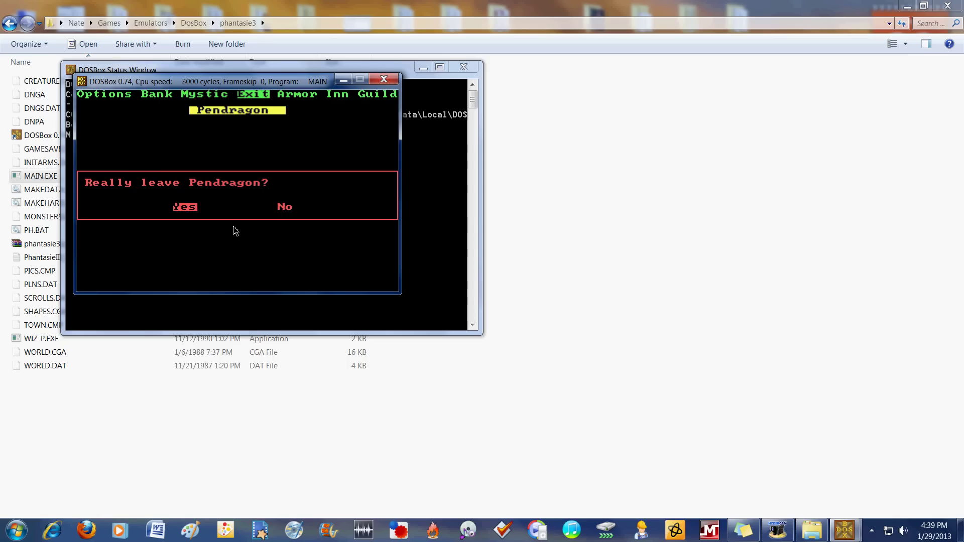
pyautogui.press('Return')
# Step: Walk the party around the paths outside town to the Pendragon town archives and enter them
pyautogui.press('Down')
pyautogui.press('Down')
pyautogui.press('Right')
pyautogui.press('Right')
pyautogui.press('Left')
pyautogui.press('Left')
pyautogui.press('Left')
pyautogui.press('Up')
pyautogui.press('Up')
pyautogui.press('Right')
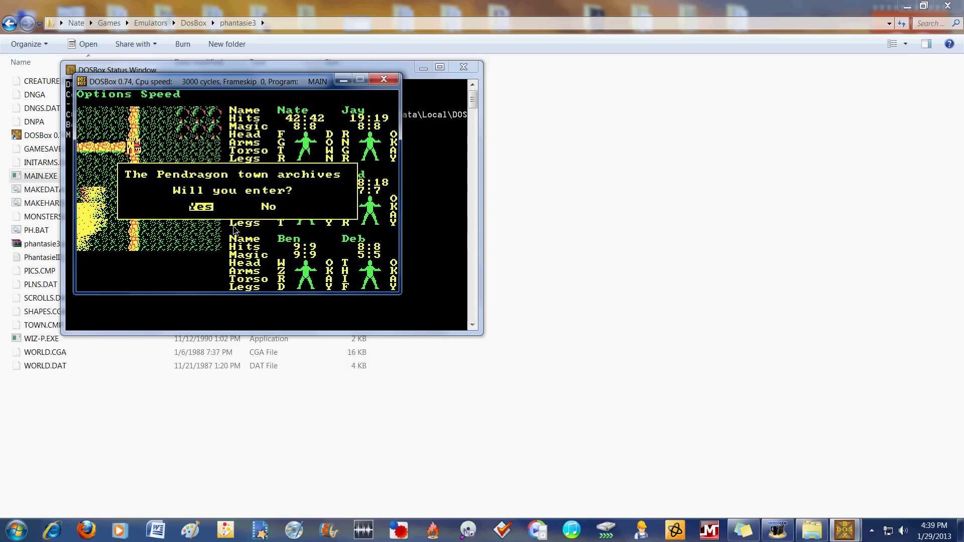
pyautogui.press('Return')
# Step: Decline the archives' exit and explore the corridors through the waste disposal area until a battle starts
pyautogui.press('Left')
pyautogui.press('Return')
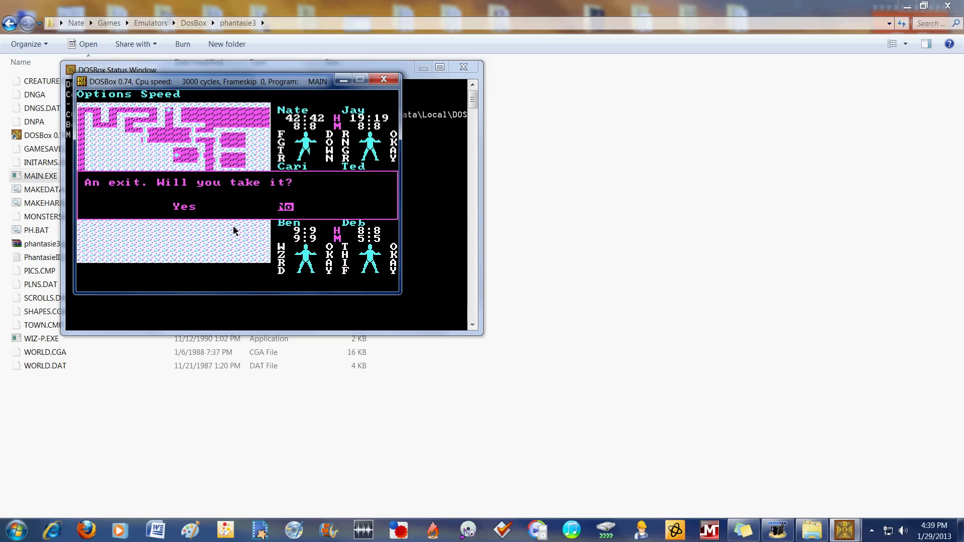
pyautogui.press('Return')
pyautogui.press('Right')
pyautogui.press('Right')
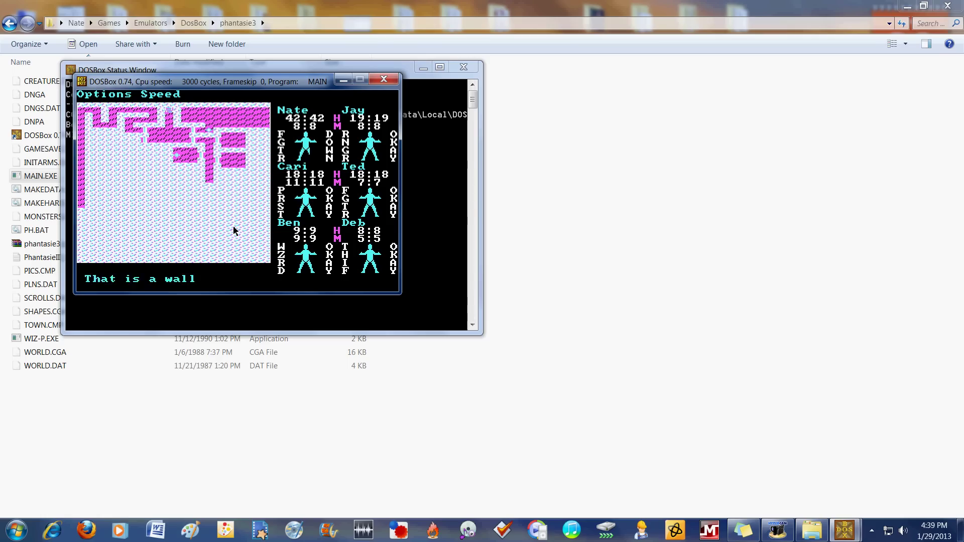
pyautogui.press('Up')
pyautogui.press('Right')
pyautogui.press('Right')
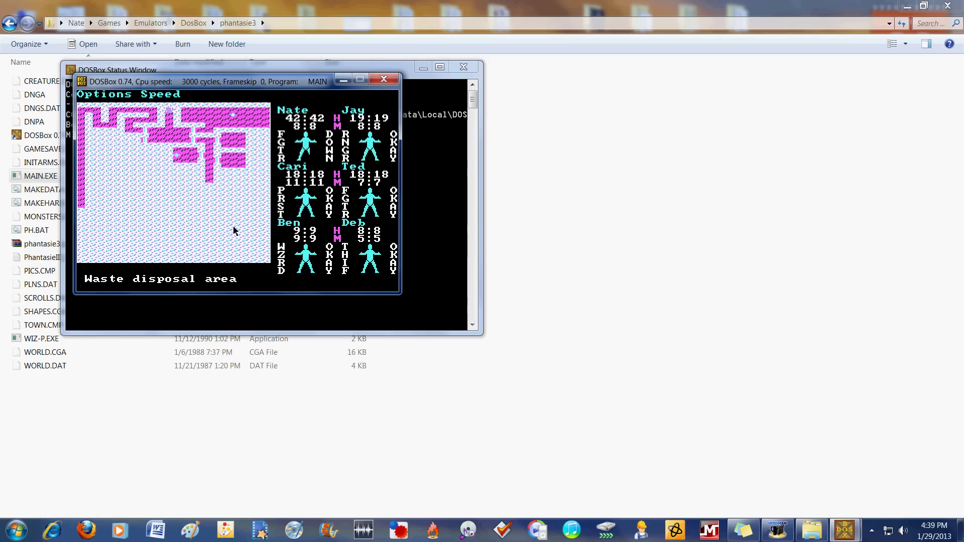
pyautogui.press('Down')
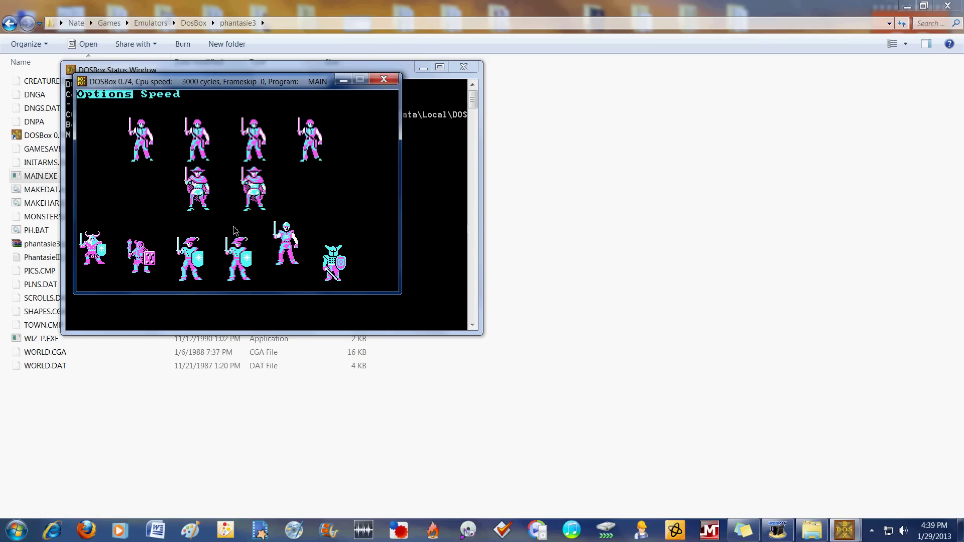
# Step: Fight a combat round against the enemy group in the archives, then close the DOSBox game
pyautogui.press('Right')
pyautogui.press('Left')
pyautogui.press('Right')
pyautogui.press('Left')
pyautogui.press('Right')
pyautogui.press('Left')
pyautogui.press('Return')
pyautogui.press('Return')
pyautogui.press('Escape')
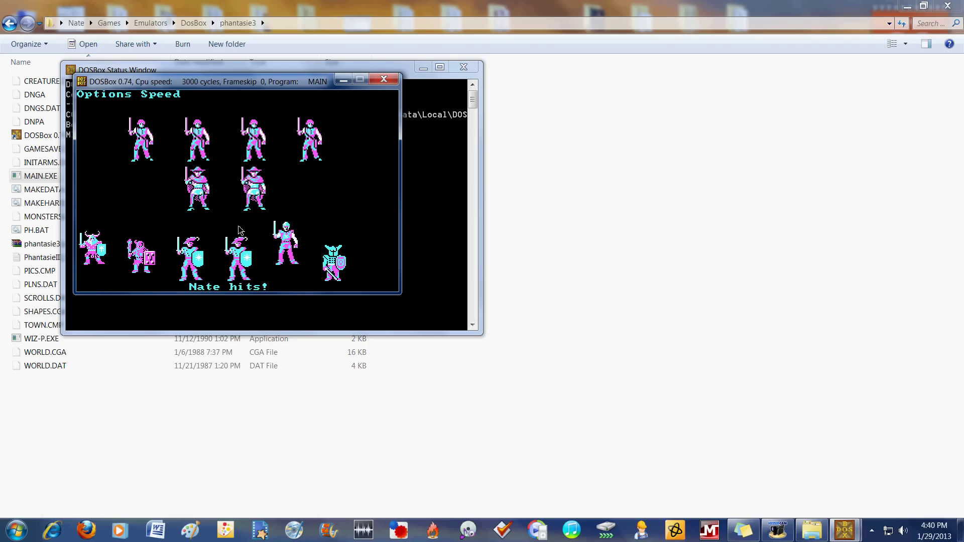
pyautogui.click(383, 79)
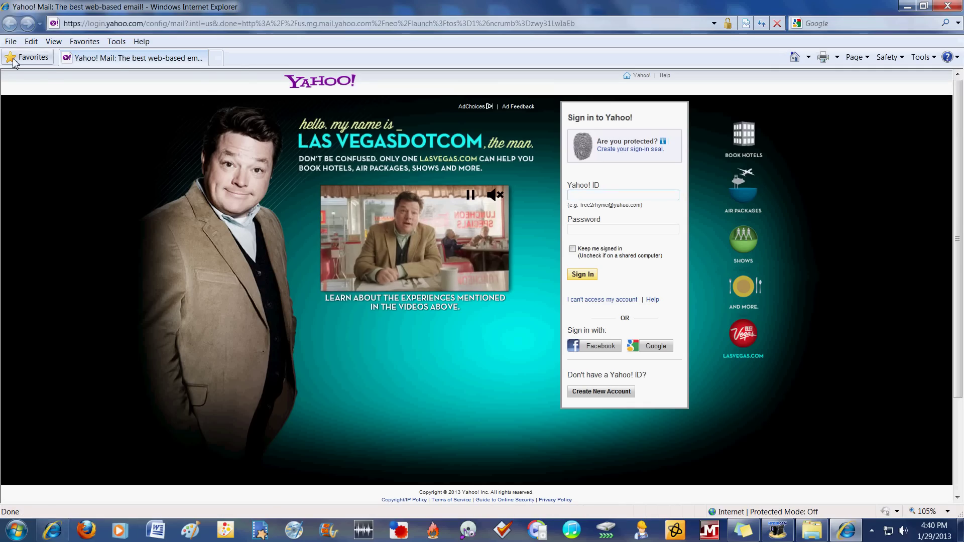
# Step: In Internet Explorer, open the Phantasie III - The Wrath of Nikademus Amiga ROM page from the Game Info favorites
pyautogui.click(28, 57)
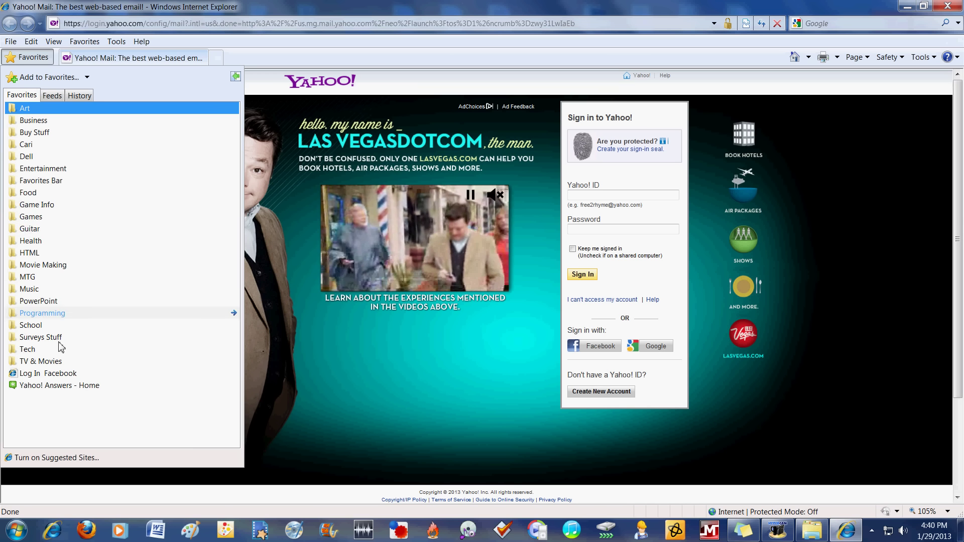
pyautogui.click(50, 205)
pyautogui.scroll(-4, 60, 226)
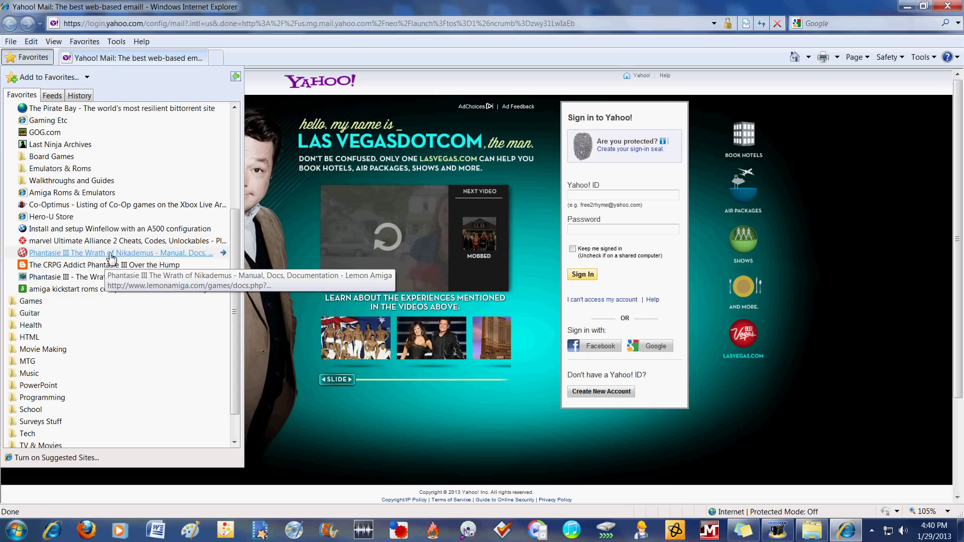
pyautogui.click(106, 282)
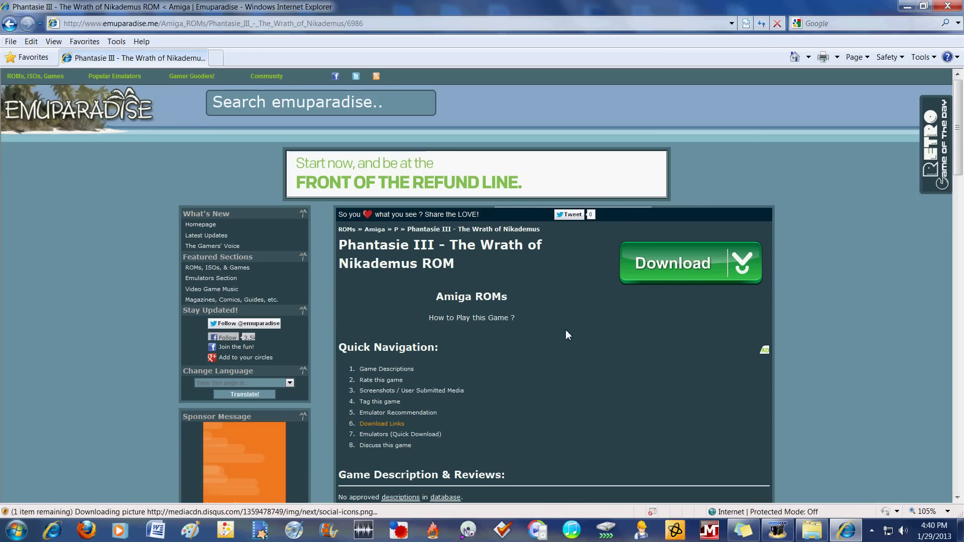
# Step: Examine the Phantasie III ROM page's download link, Amiga screenshots, instruction manual and hint extras, and recommended Windows emulator
pyautogui.scroll(-5, 568, 335)
pyautogui.scroll(-13, 607, 291)
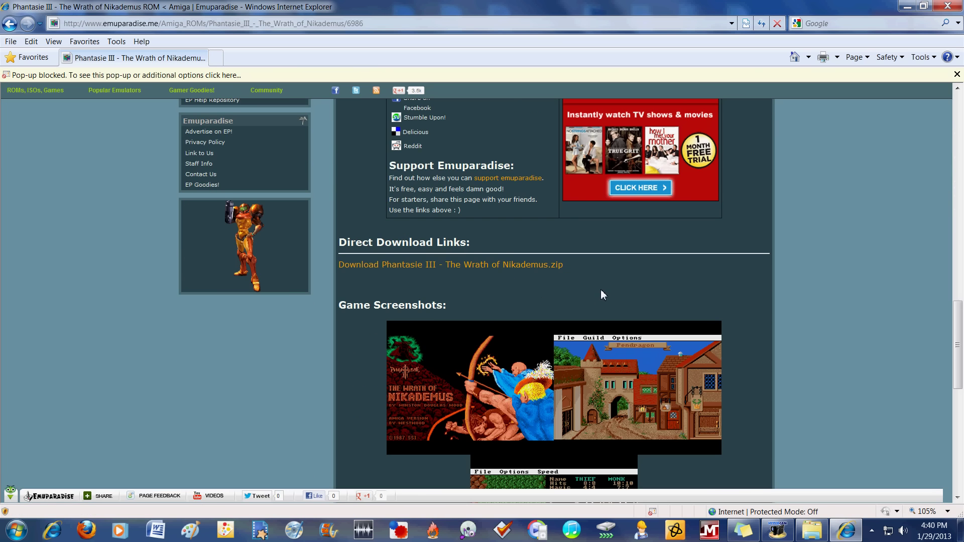
pyautogui.scroll(-6, 602, 296)
pyautogui.scroll(-1, 598, 300)
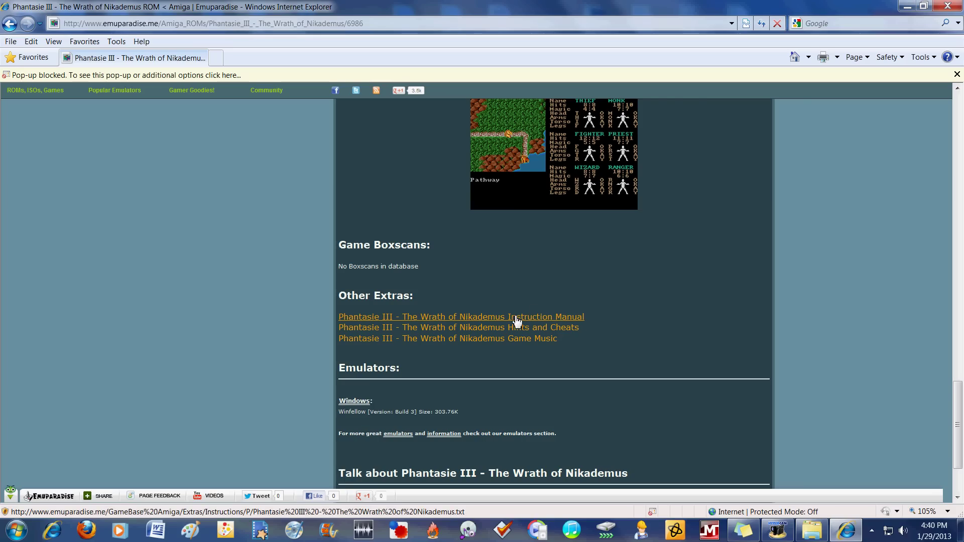
pyautogui.scroll(1, 647, 279)
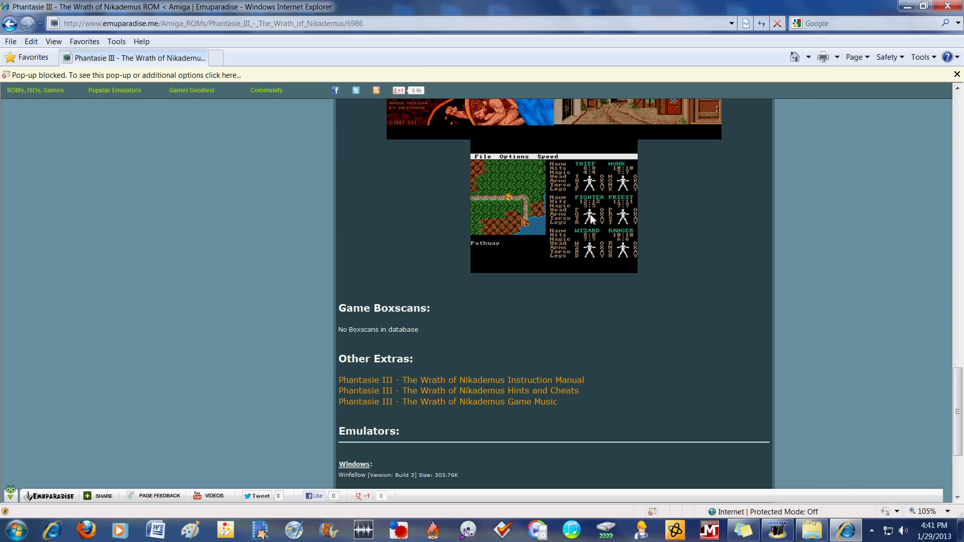
pyautogui.scroll(-2, 575, 309)
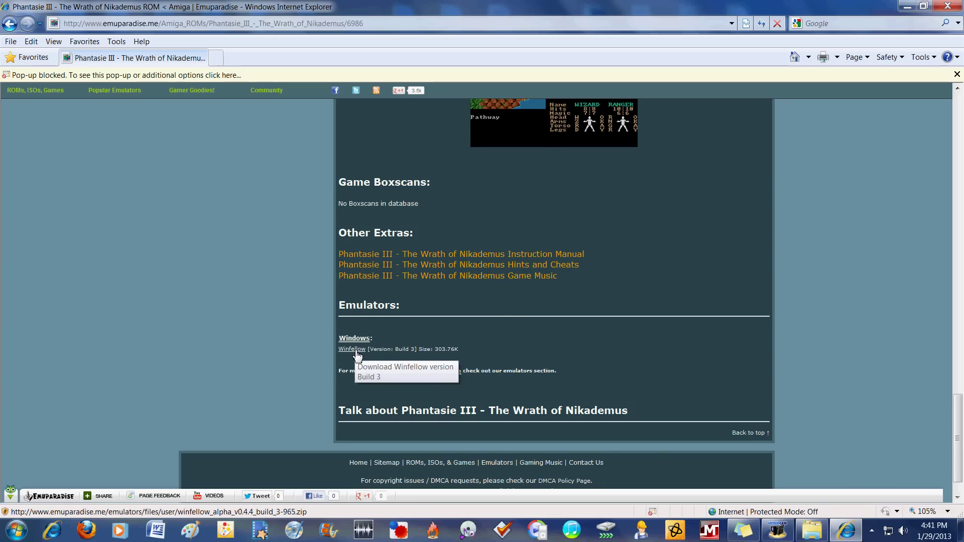
pyautogui.scroll(15, 663, 225)
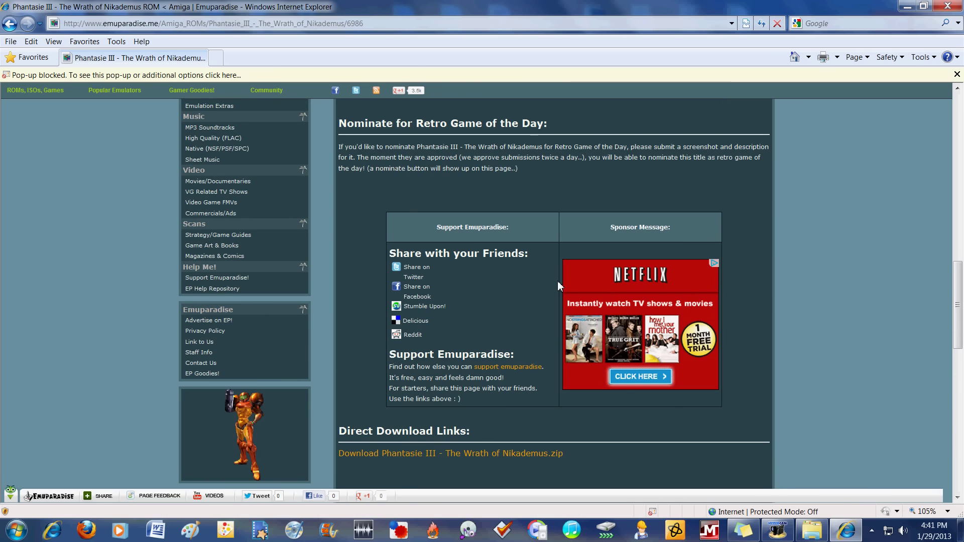
pyautogui.scroll(15, 558, 281)
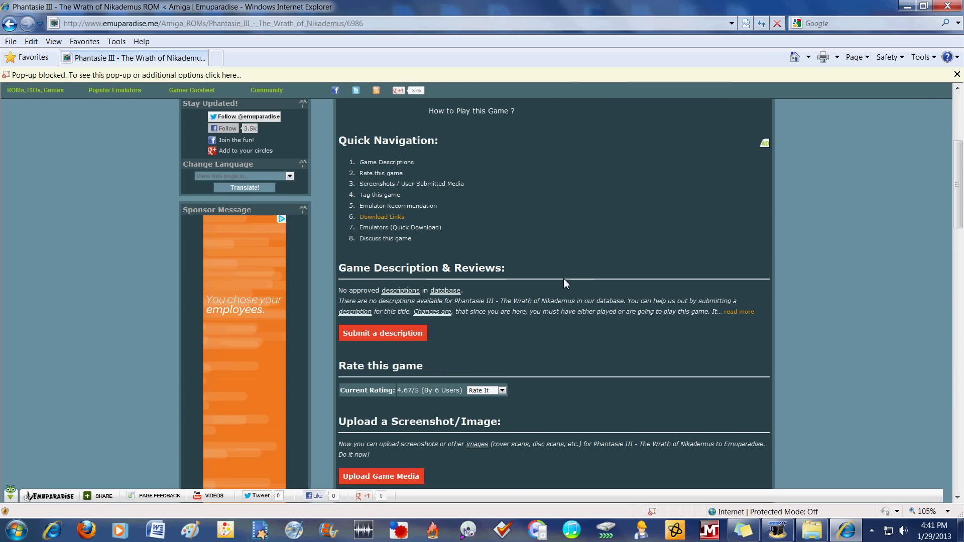
# Step: Request the direct download of Phantasie III - The Wrath of Nikademus.zip, choose to save it, and cancel at the save location prompt
pyautogui.scroll(5, 563, 278)
pyautogui.scroll(-4, 453, 291)
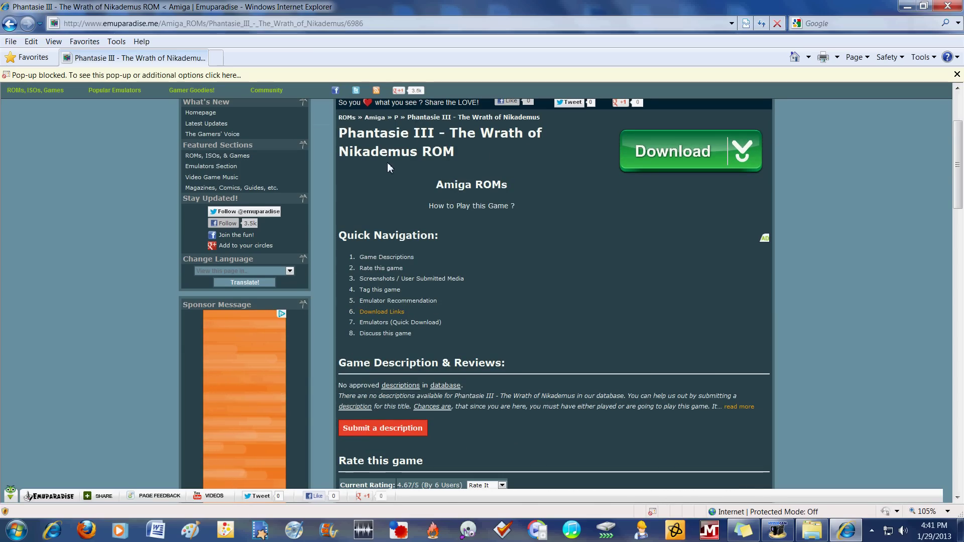
pyautogui.scroll(-1, 547, 279)
pyautogui.scroll(-4, 545, 281)
pyautogui.scroll(-3, 541, 293)
pyautogui.scroll(-7, 540, 293)
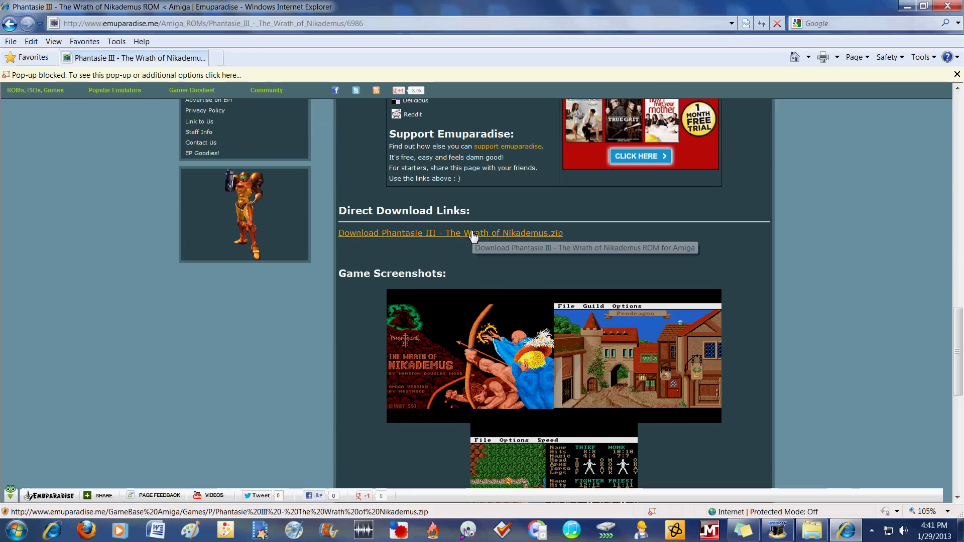
pyautogui.click(489, 233)
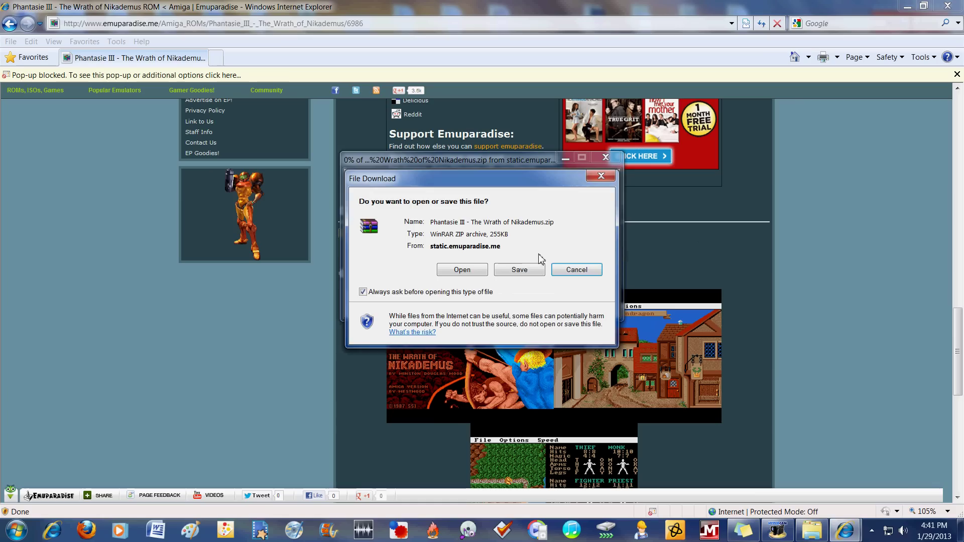
pyautogui.click(520, 269)
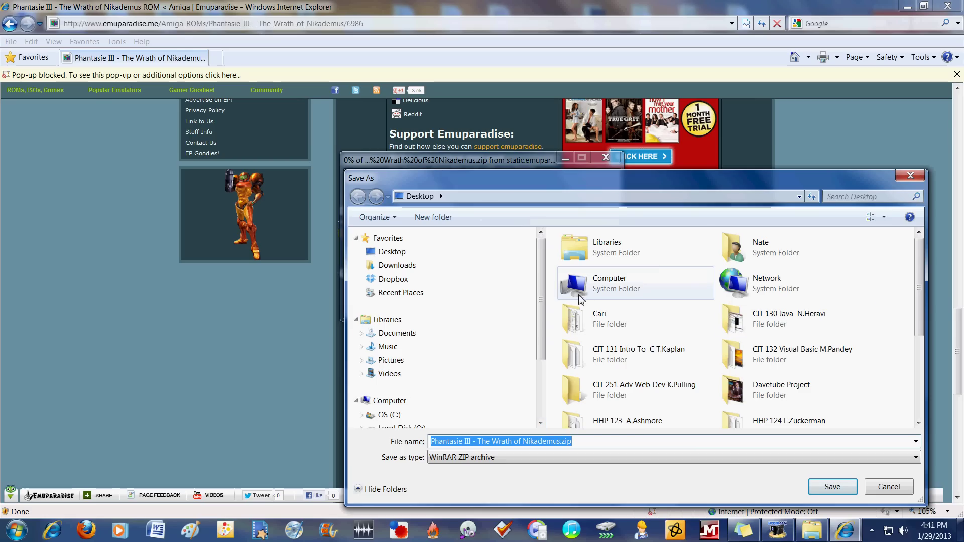
pyautogui.click(912, 178)
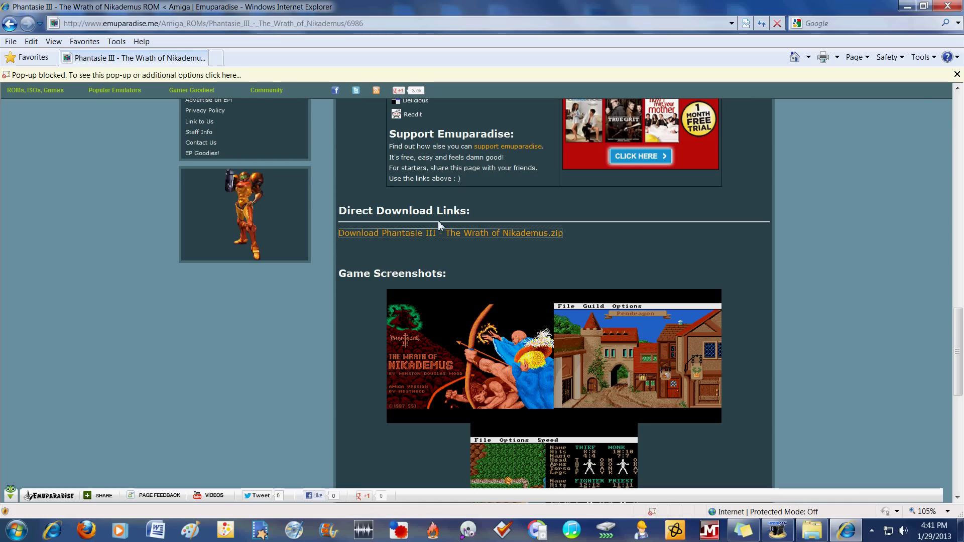
# Step: Check the recommended Windows emulator on the ROM page and open the Amiga Kickstart ROMs complete TOSEC v0.04 favorite
pyautogui.scroll(-8, 465, 210)
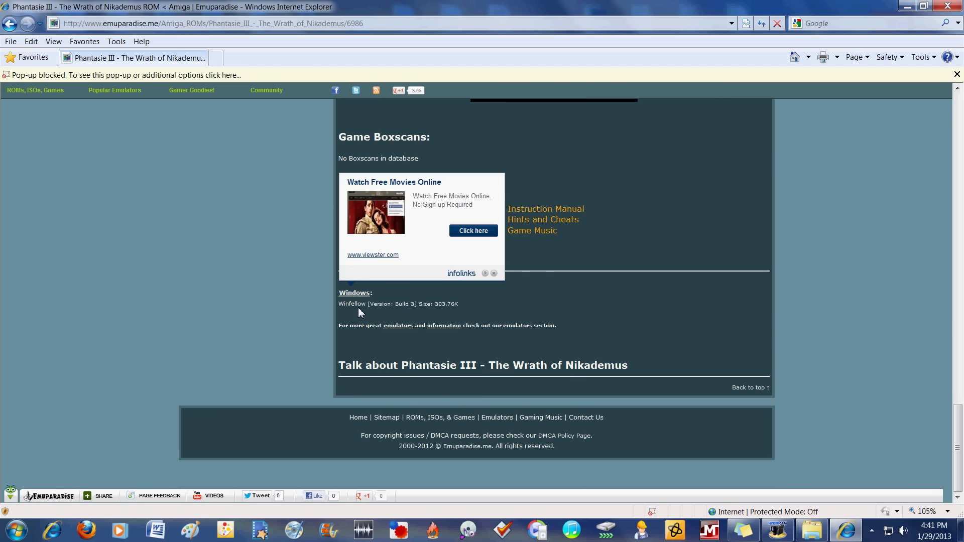
pyautogui.scroll(8, 525, 293)
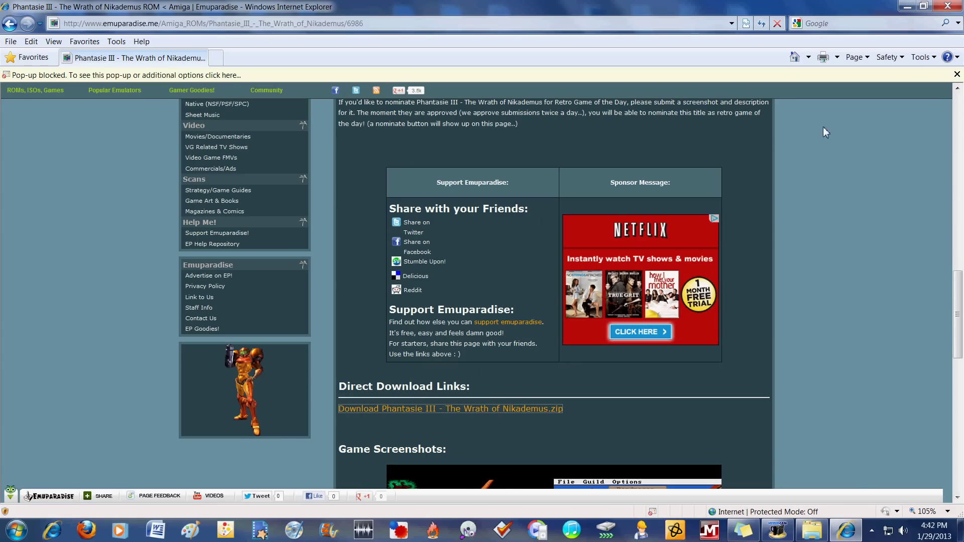
pyautogui.moveTo(38, 89)
pyautogui.click(27, 57)
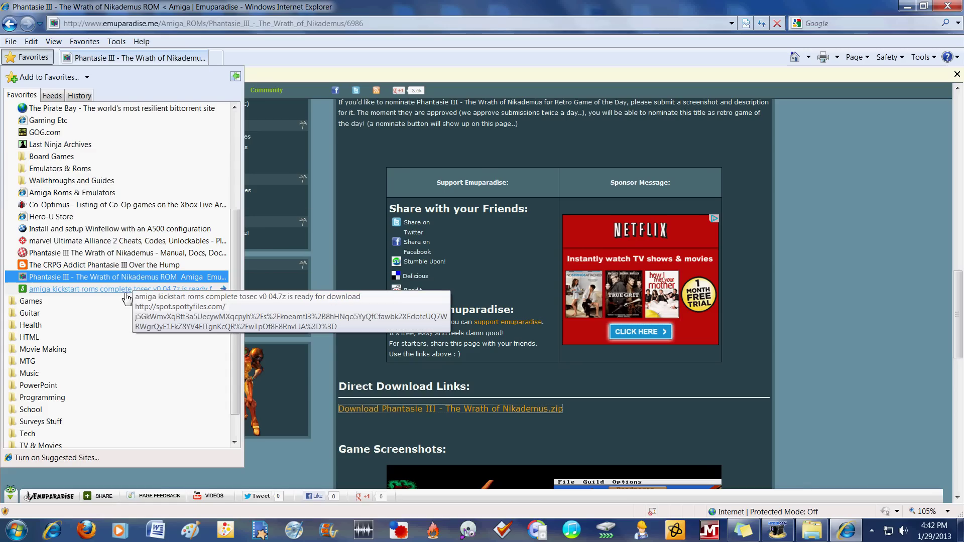
pyautogui.click(65, 292)
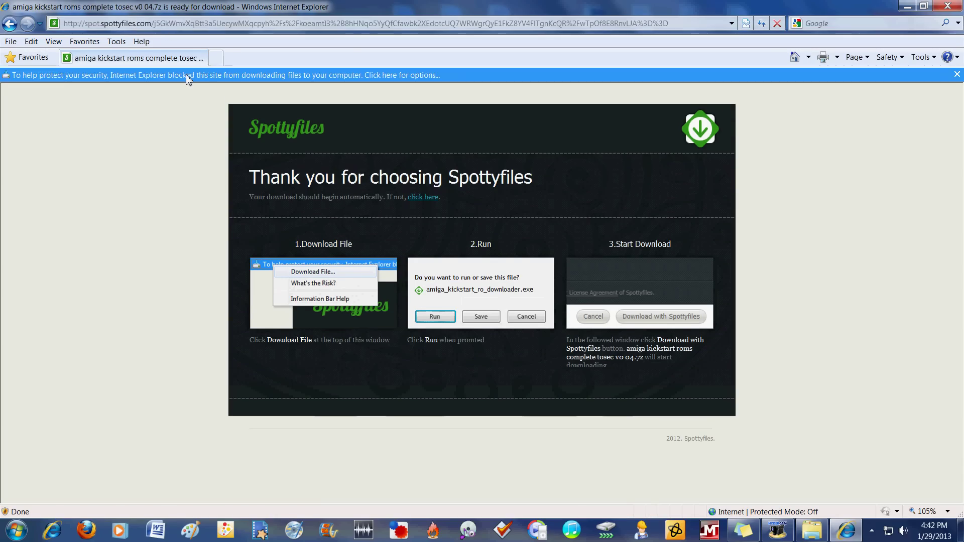
# Step: Request the blocked Kickstart ROMs downloader file from Spottyfiles, choose to save it, and cancel at the save location prompt
pyautogui.click(156, 77)
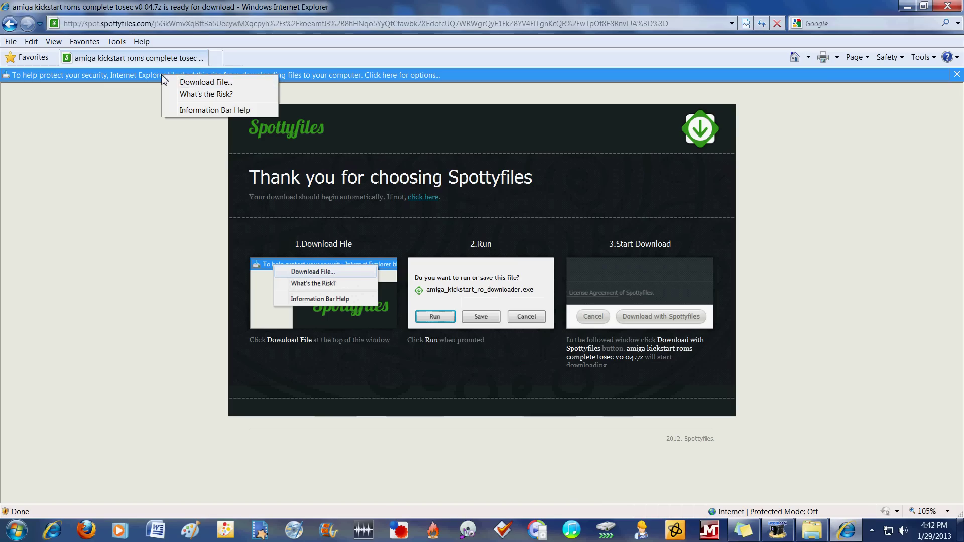
pyautogui.click(202, 83)
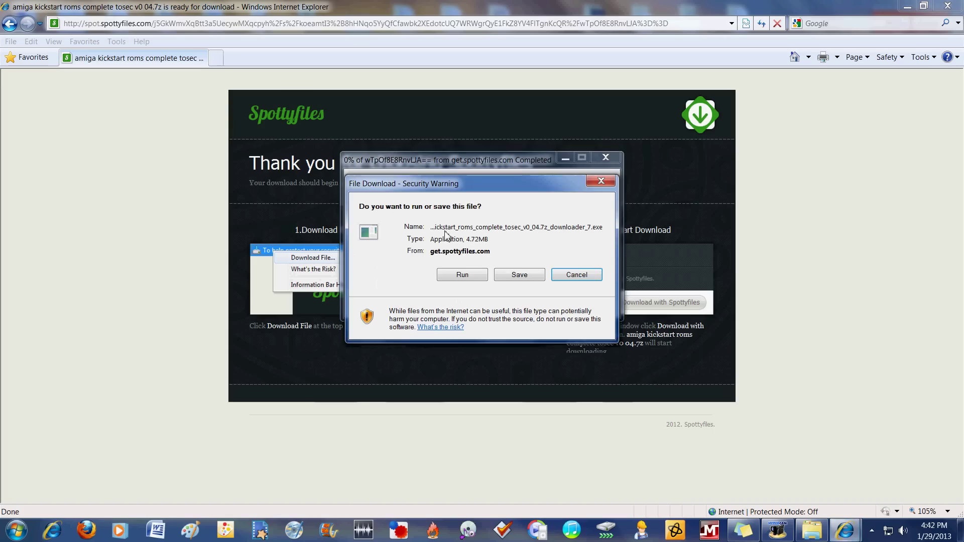
pyautogui.click(506, 276)
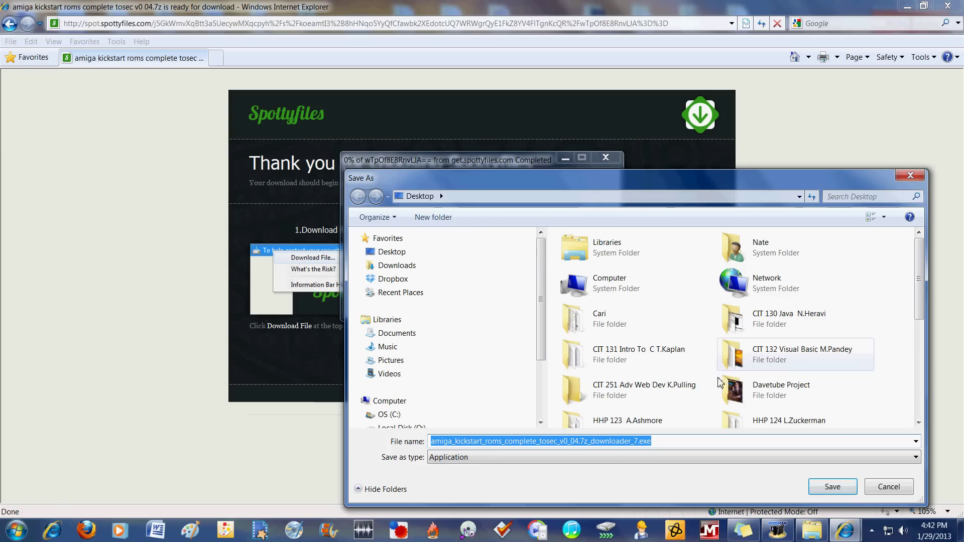
pyautogui.click(911, 176)
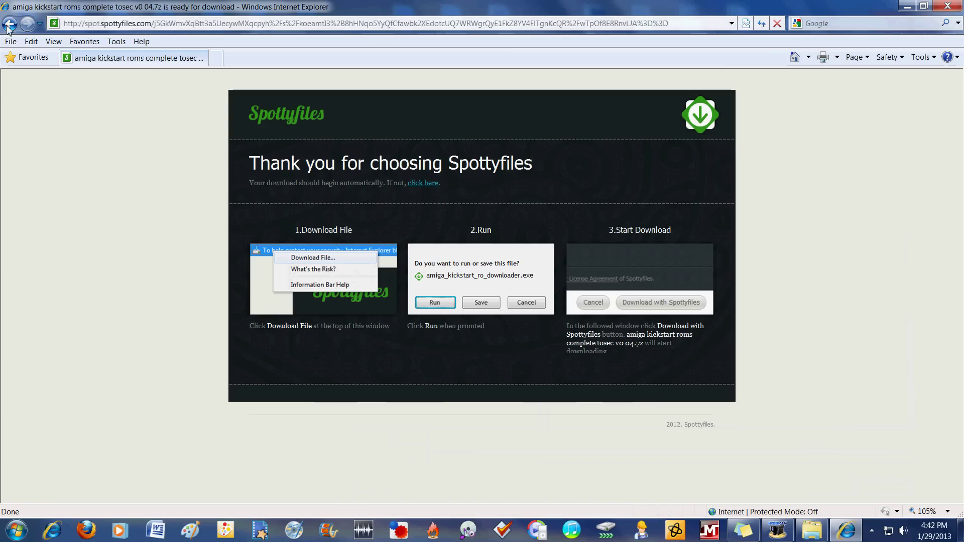
# Step: Close the browser and open the Amiga folder within Games and Emulators in the user's personal folder
pyautogui.click(950, 7)
pyautogui.click(957, 8)
pyautogui.doubleClick(21, 100)
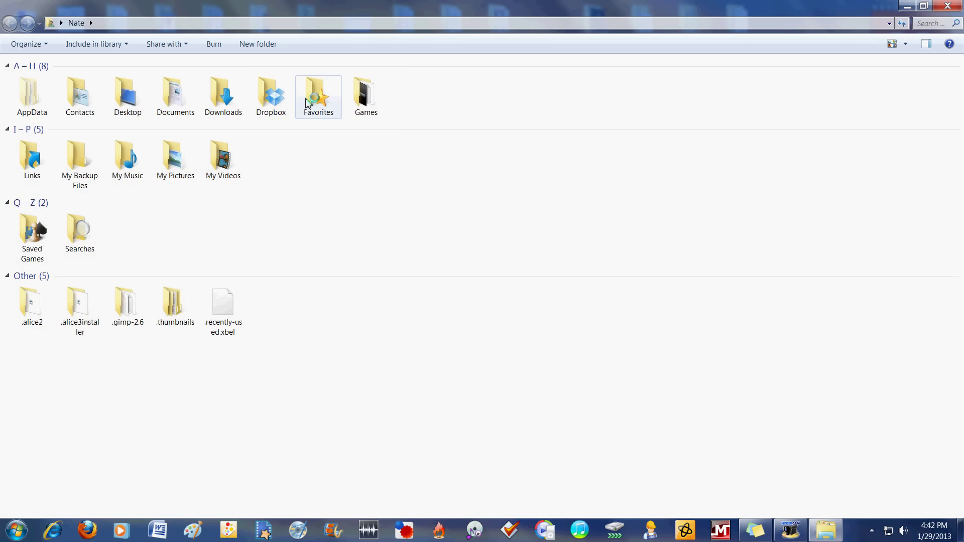
pyautogui.doubleClick(365, 95)
pyautogui.doubleClick(220, 86)
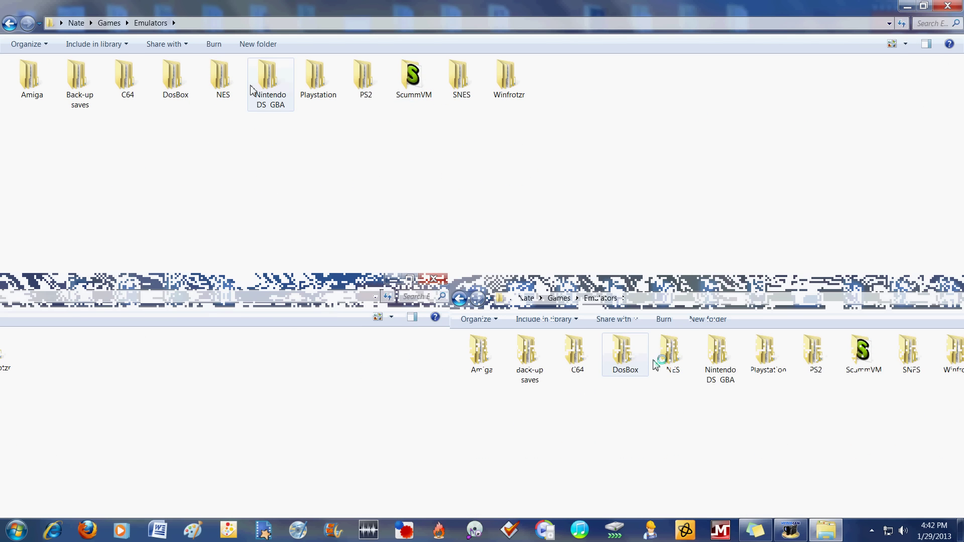
pyautogui.doubleClick(176, 89)
pyautogui.click(9, 23)
pyautogui.doubleClick(34, 92)
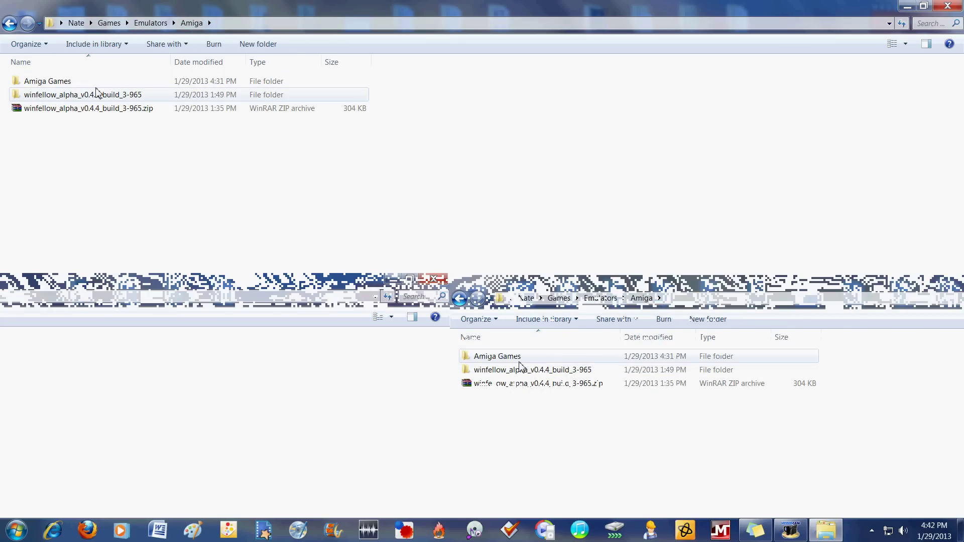
# Step: Examine the Kickstart ROM collection and its KS-ROMs folder inside the WinFellow folder, and close the file window
pyautogui.click(55, 95)
pyautogui.doubleClick(54, 96)
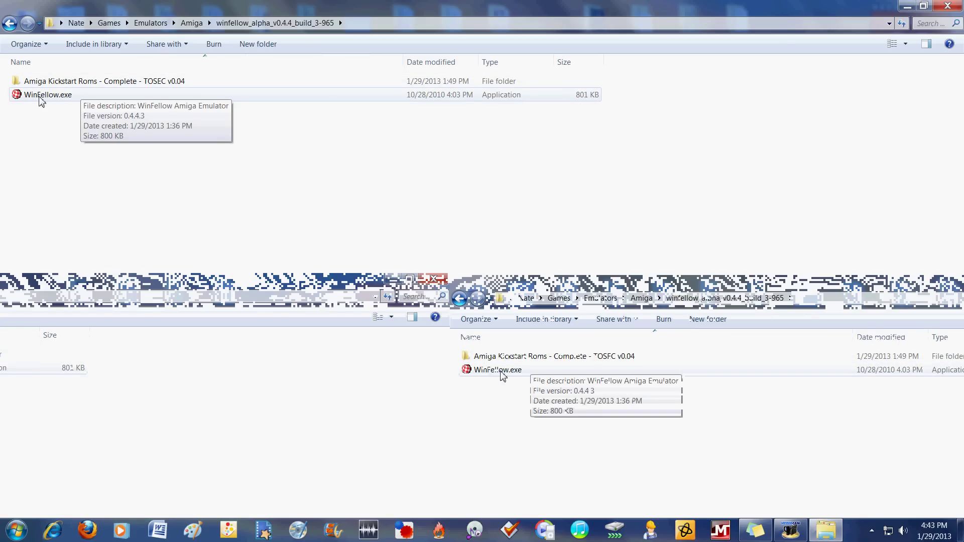
pyautogui.click(65, 84)
pyautogui.doubleClick(65, 85)
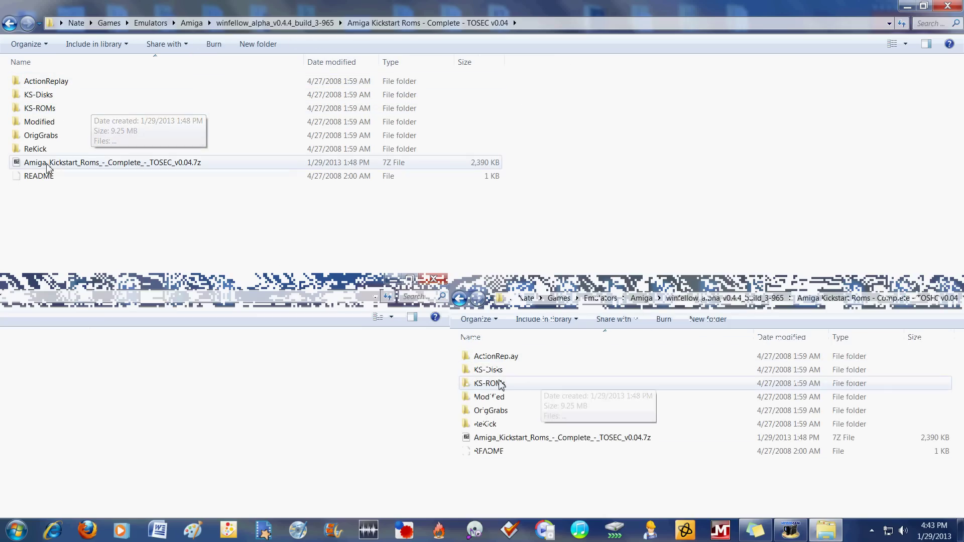
pyautogui.doubleClick(45, 110)
pyautogui.press('BackSpace')
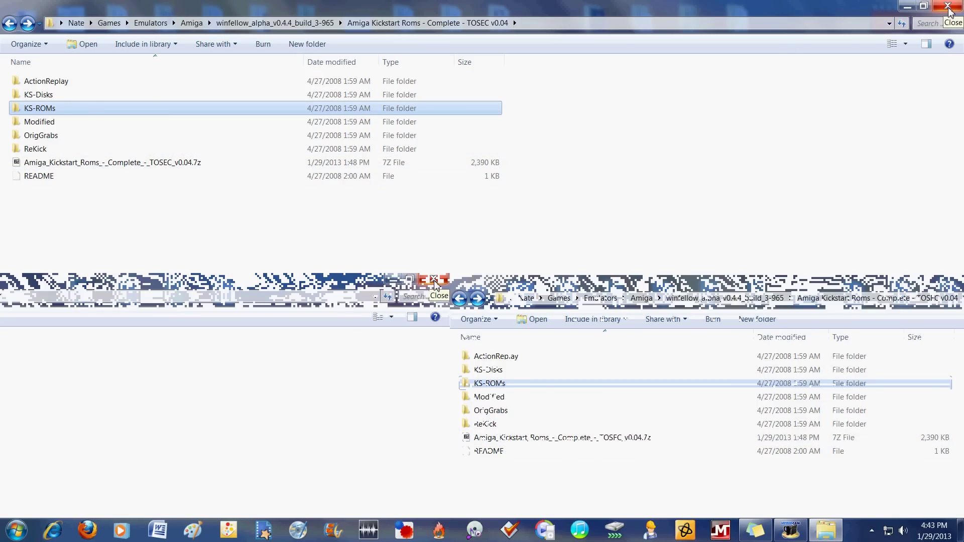
pyautogui.click(948, 7)
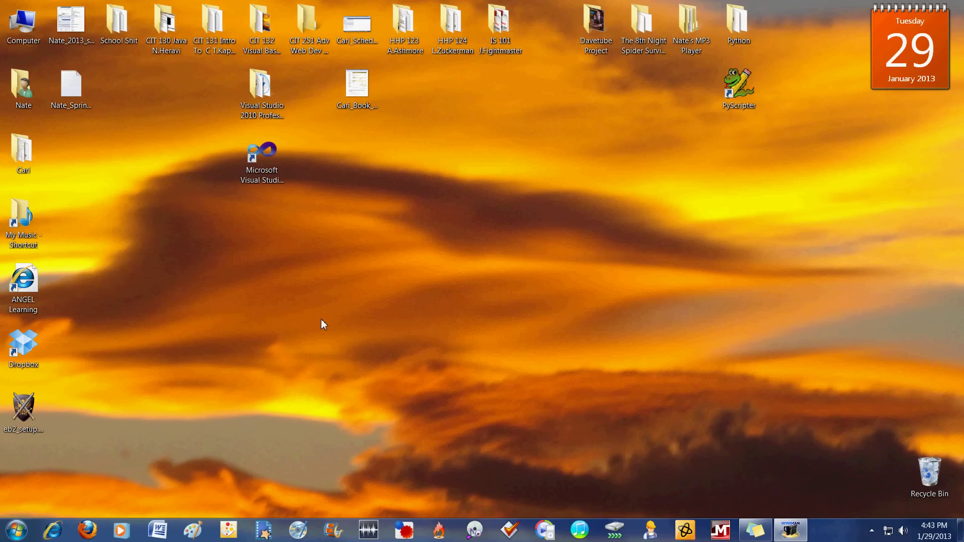
# Step: Launch WinFellow.exe from the winfellow_alpha_v0.4.4_build_3-965 folder under Games, Emulators, Amiga, and move its window clear of the corner
pyautogui.doubleClick(22, 86)
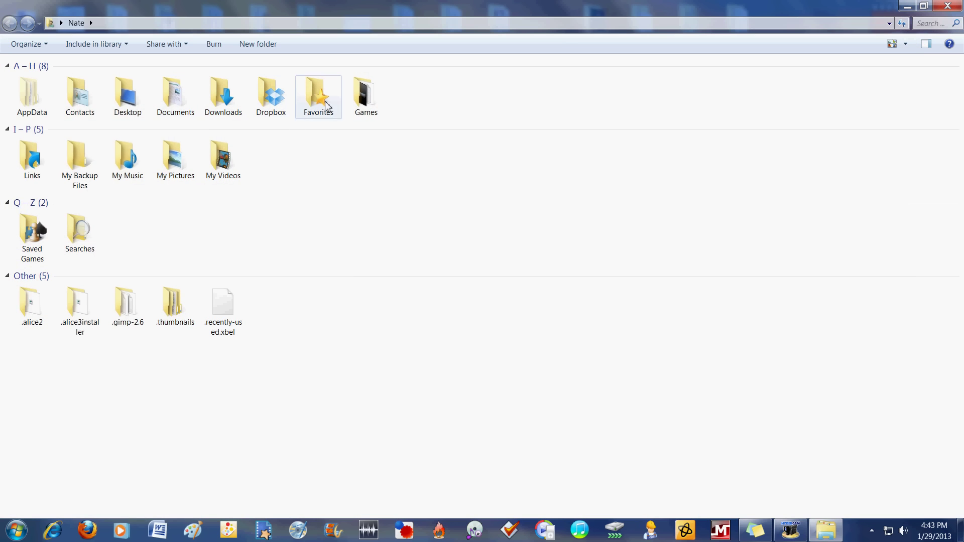
pyautogui.doubleClick(366, 96)
pyautogui.doubleClick(224, 86)
pyautogui.doubleClick(35, 84)
pyautogui.doubleClick(50, 82)
pyautogui.click(9, 23)
pyautogui.doubleClick(48, 95)
pyautogui.doubleClick(48, 95)
pyautogui.moveTo(162, 17); pyautogui.dragTo(240, 116)
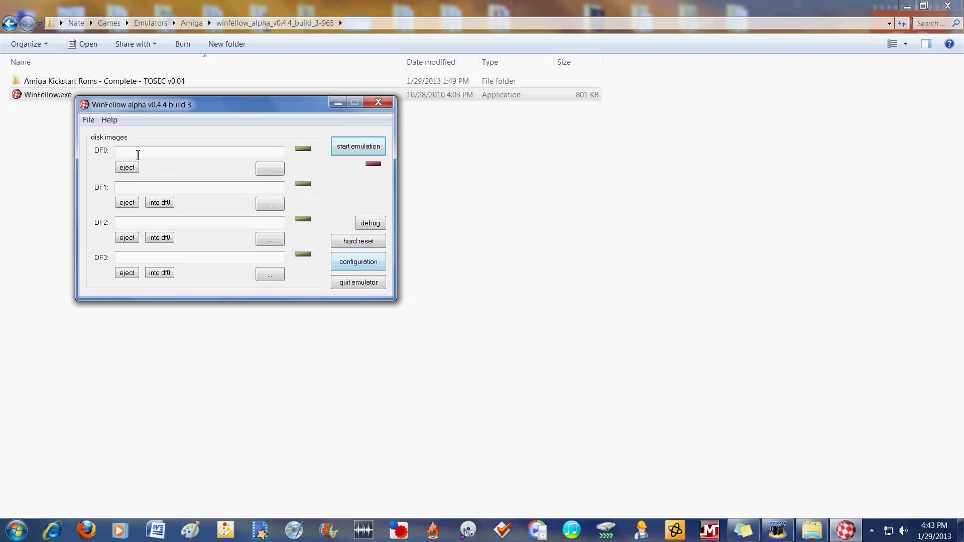
# Step: Configure WinFellow's display for full-screen true color (32 bit) at 1920 by 1080 pixels, doubled exact line mode and the ECS Agnus blitter
pyautogui.click(347, 263)
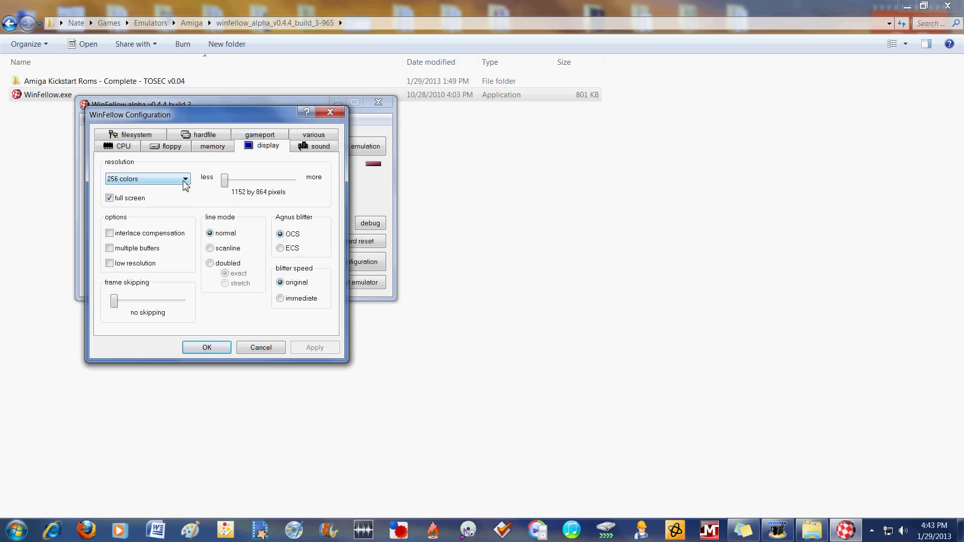
pyautogui.click(185, 179)
pyautogui.click(139, 205)
pyautogui.moveTo(225, 181); pyautogui.dragTo(374, 186)
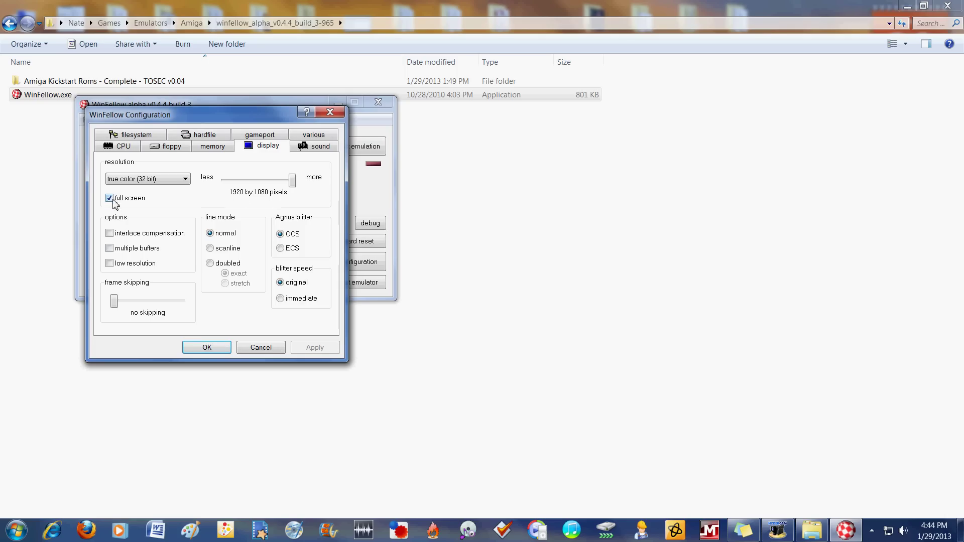
pyautogui.click(211, 264)
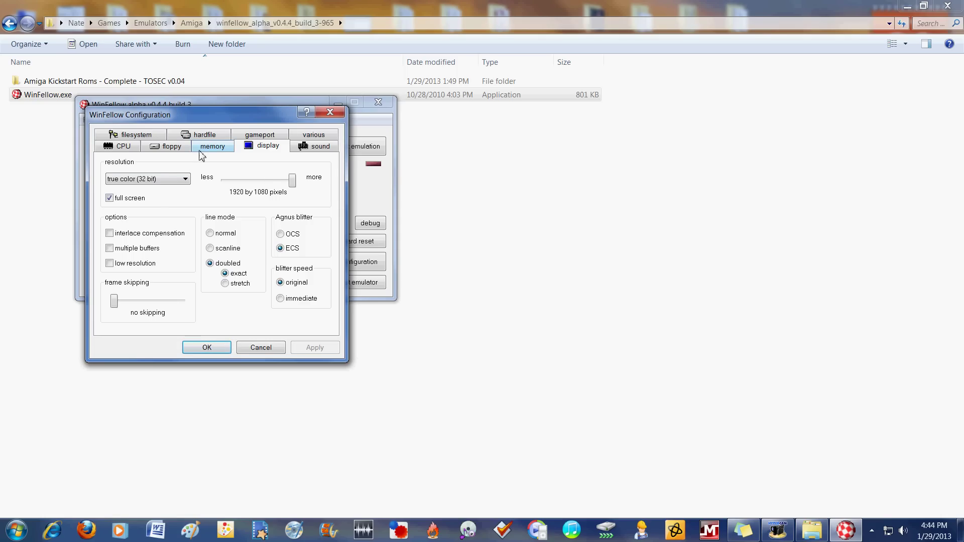
# Step: Review the memory, sound, CPU and floppy settings in the WinFellow configuration
pyautogui.click(203, 151)
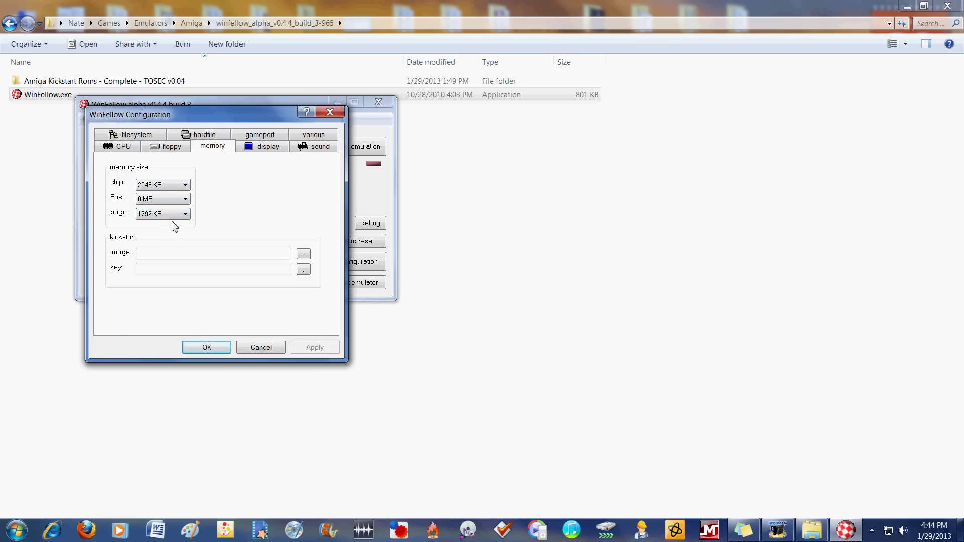
pyautogui.moveTo(201, 118); pyautogui.dragTo(267, 181)
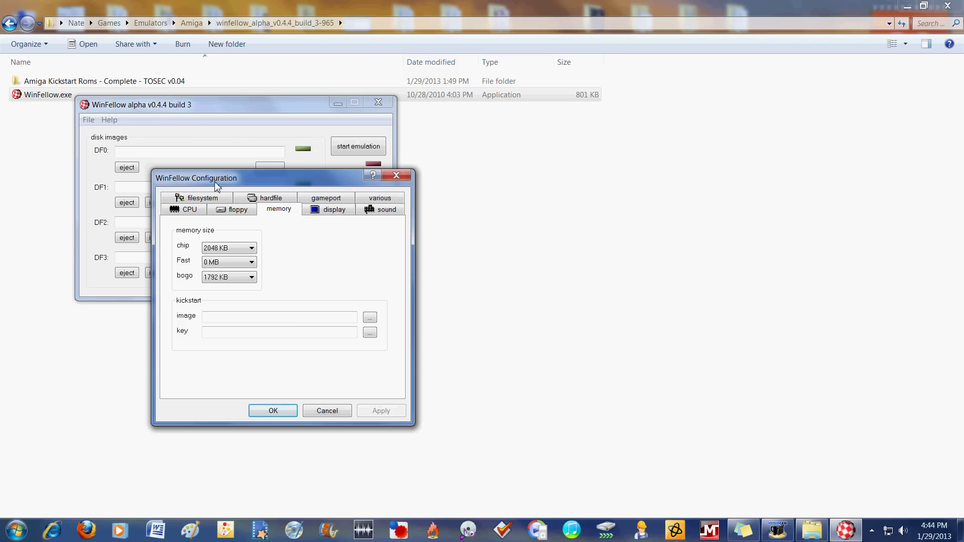
pyautogui.click(369, 215)
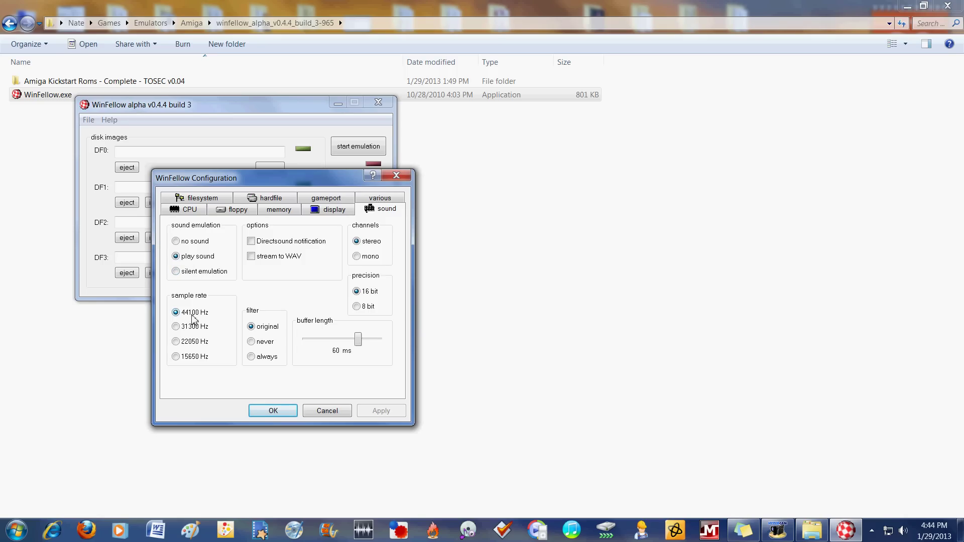
pyautogui.click(189, 210)
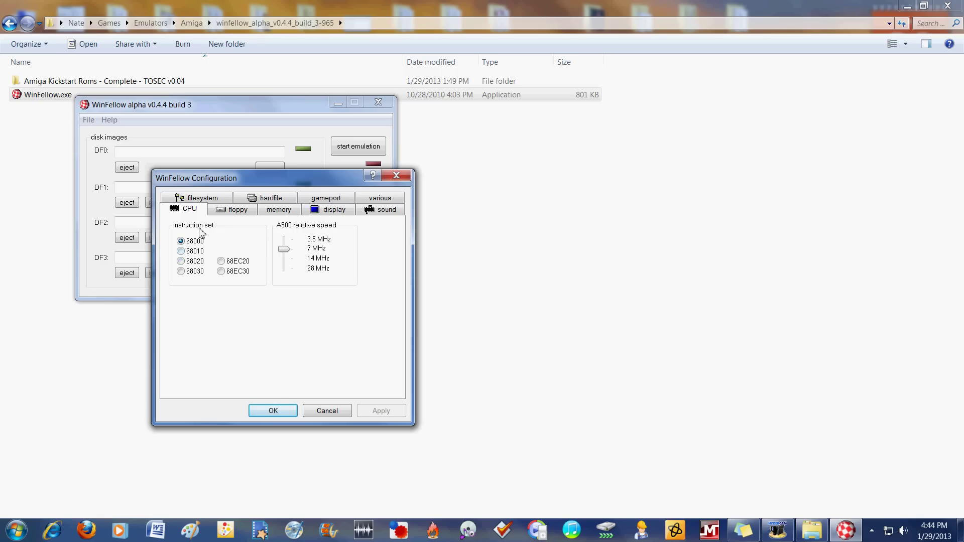
pyautogui.click(224, 212)
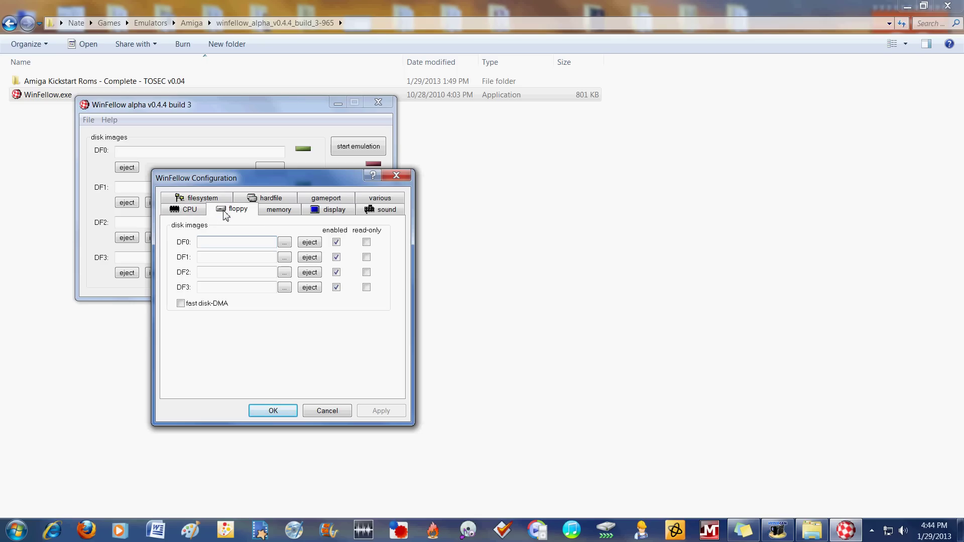
# Step: Browse for the Kickstart image in the memory settings, reaching the KS-ROMs folder inside Amiga Kickstart Roms - Complete - TOSEC v0.04
pyautogui.click(287, 214)
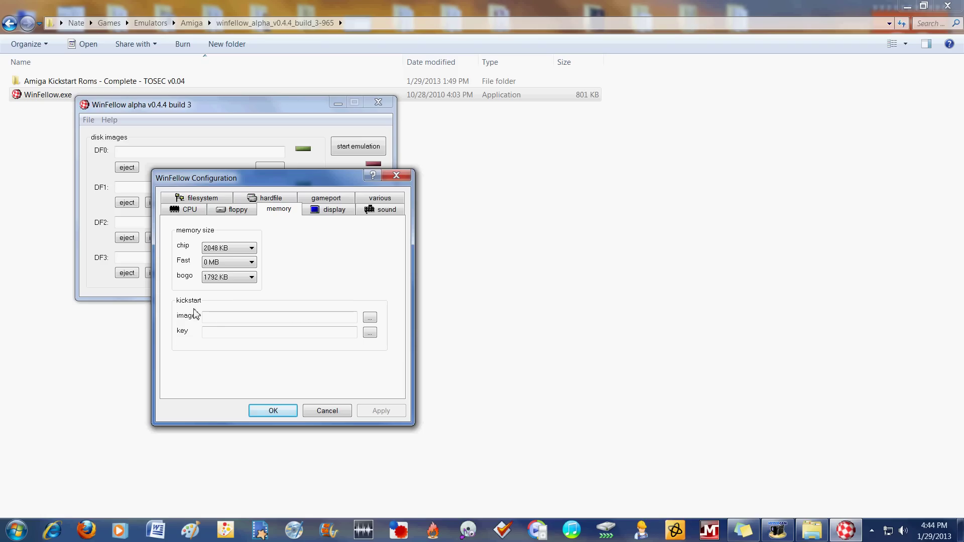
pyautogui.click(370, 317)
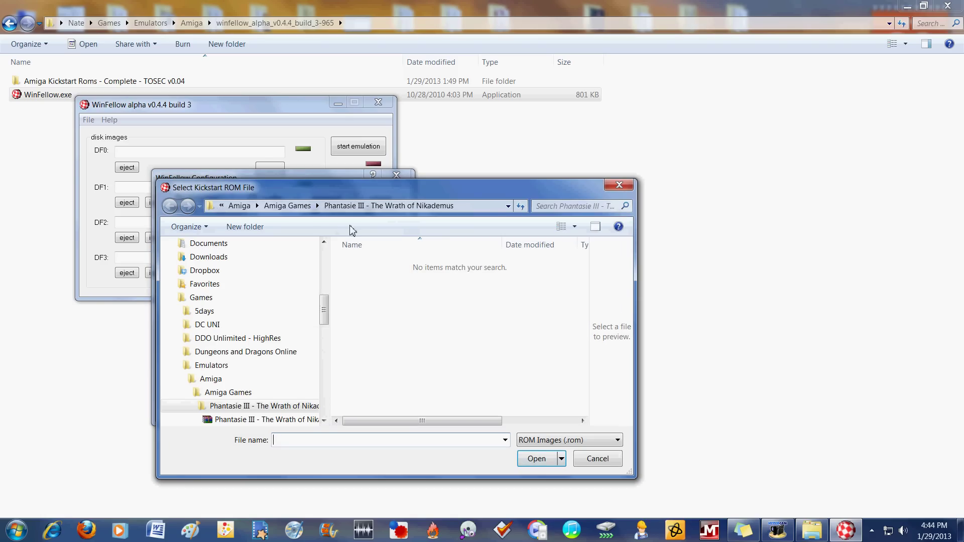
pyautogui.click(288, 205)
pyautogui.click(369, 206)
pyautogui.click(349, 205)
pyautogui.doubleClick(385, 278)
pyautogui.doubleClick(381, 266)
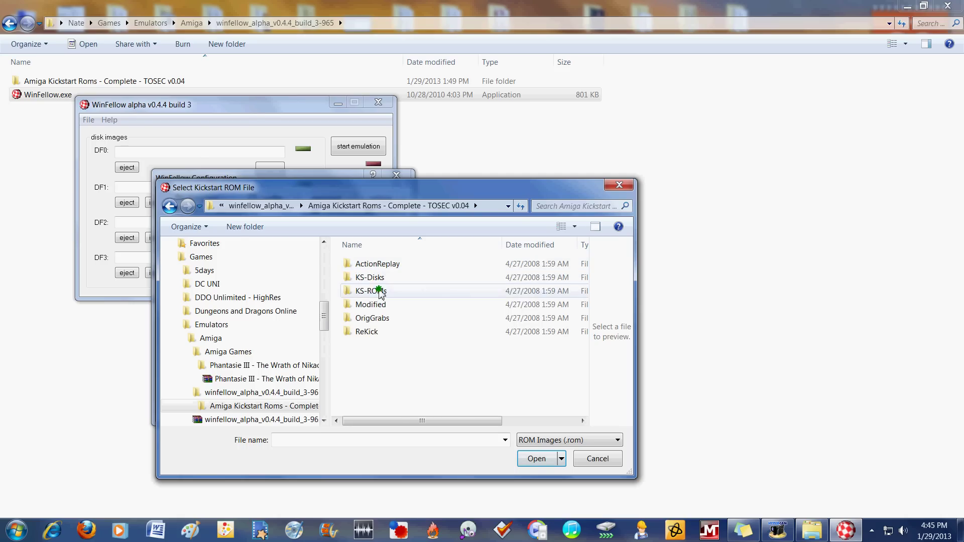
pyautogui.doubleClick(377, 291)
# Step: Set the Kickstart image to Kickstart v1.4a15 rev 36.15 (1989)(Commodore)(alpha).rom and accept the configuration
pyautogui.scroll(-3, 542, 301)
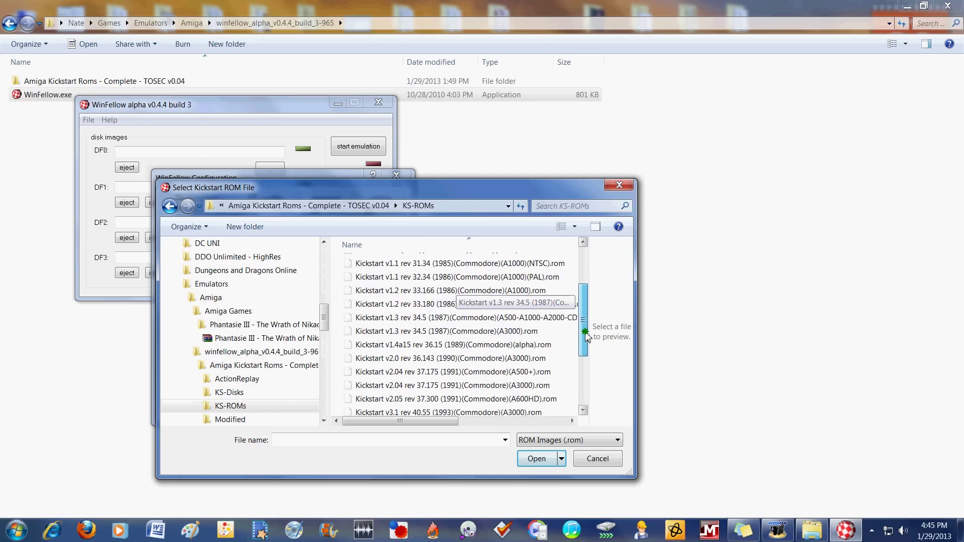
pyautogui.click(427, 328)
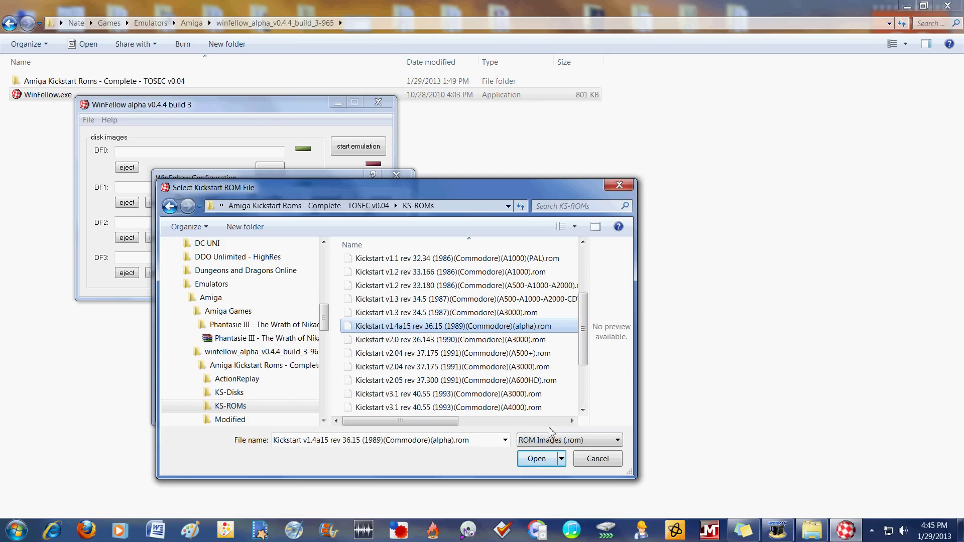
pyautogui.click(536, 459)
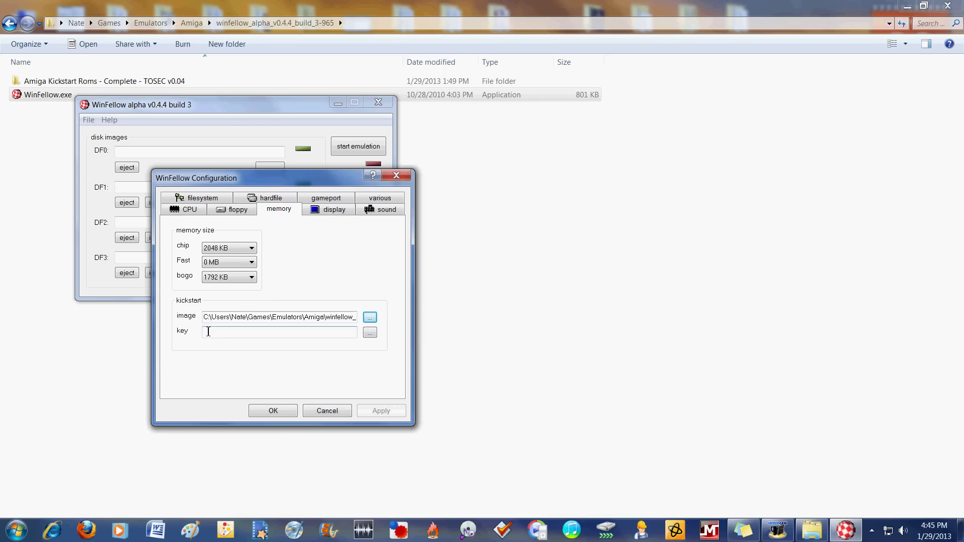
pyautogui.click(282, 412)
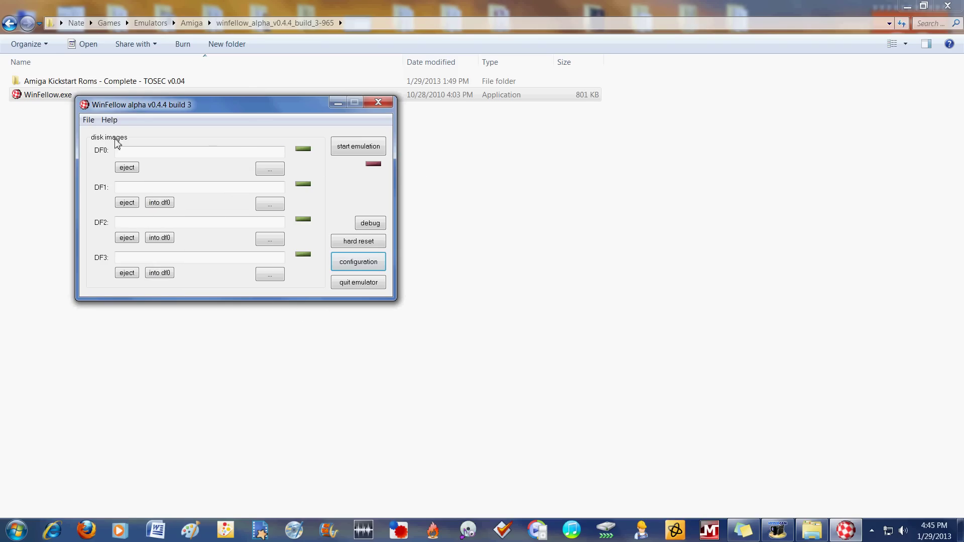
# Step: Load Phantasie III - The Wrath of Nikademus.adf from the Amiga Games folder into drive DF0 and start the emulation
pyautogui.click(270, 170)
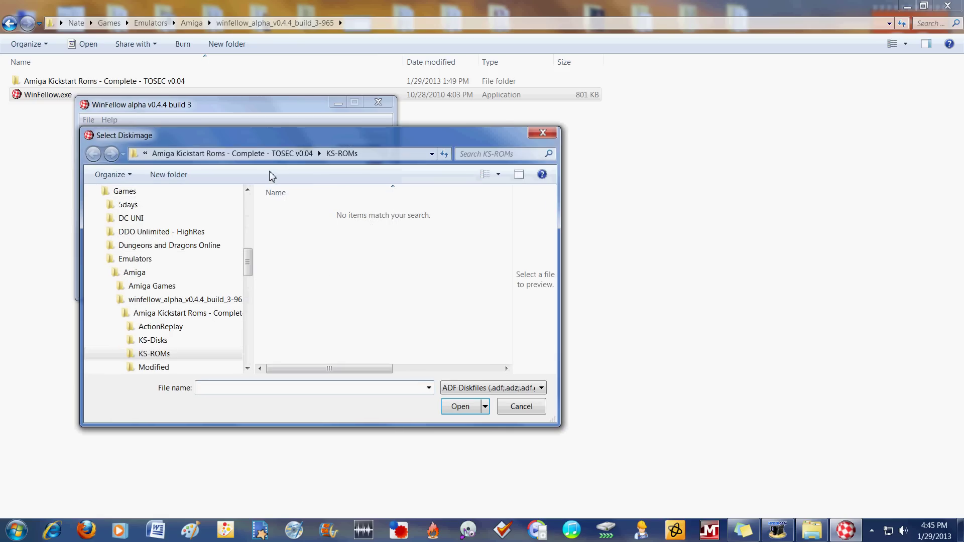
pyautogui.click(205, 154)
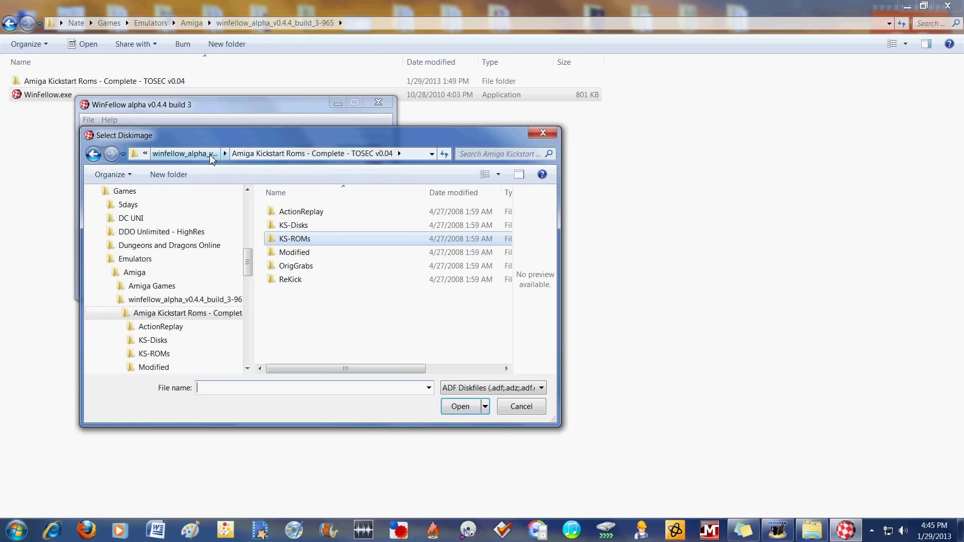
pyautogui.click(206, 154)
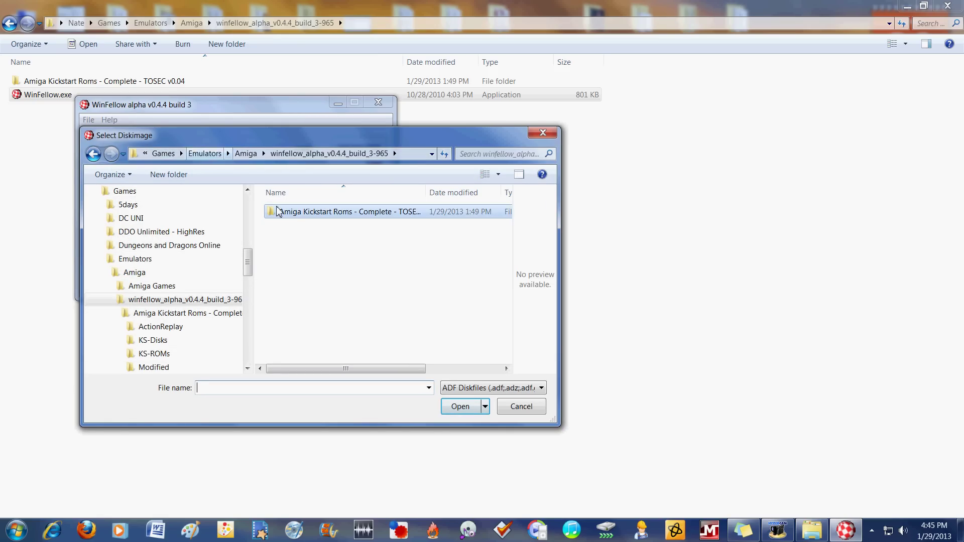
pyautogui.click(246, 153)
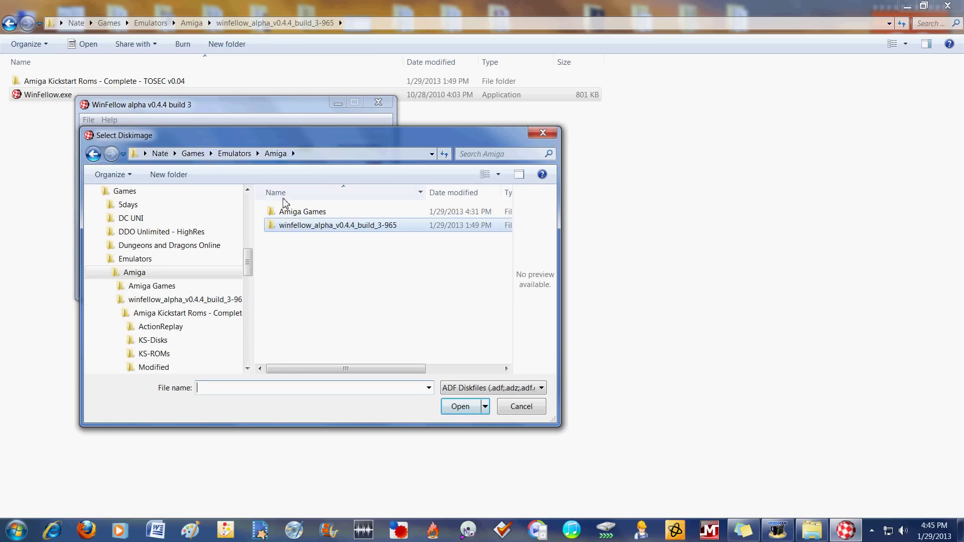
pyautogui.doubleClick(288, 213)
pyautogui.doubleClick(296, 214)
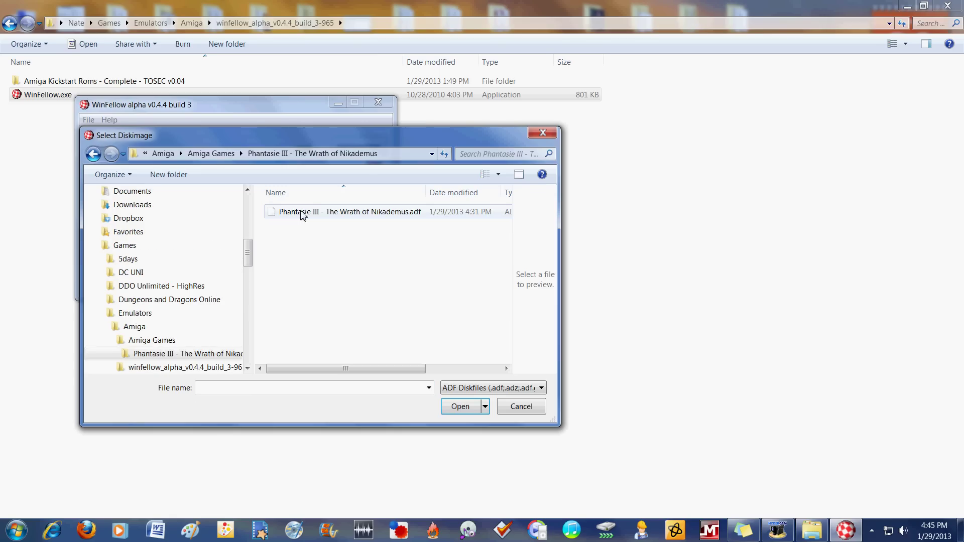
pyautogui.click(404, 218)
pyautogui.click(460, 406)
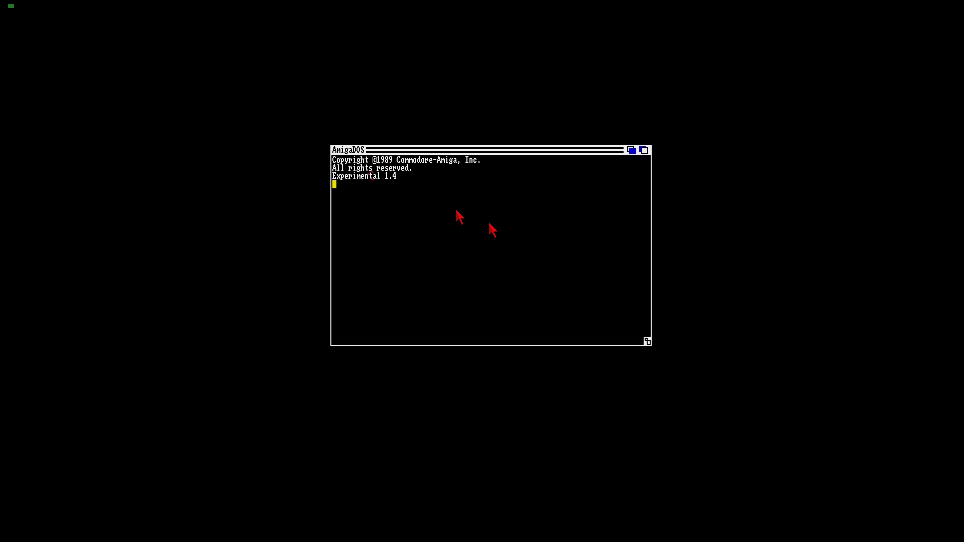
# Step: Enter the playful line "Awesomeness! PHantsie" in the AmigaDOS window and correct the spelling at its end
pyautogui.write('eness! PHantsie')
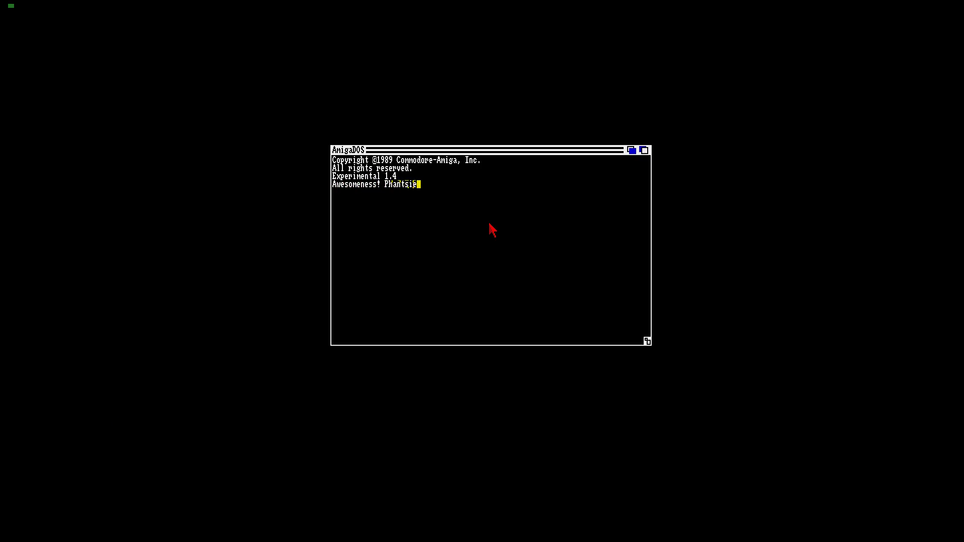
pyautogui.press('BackSpace')
pyautogui.press('BackSpace')
pyautogui.write('a')
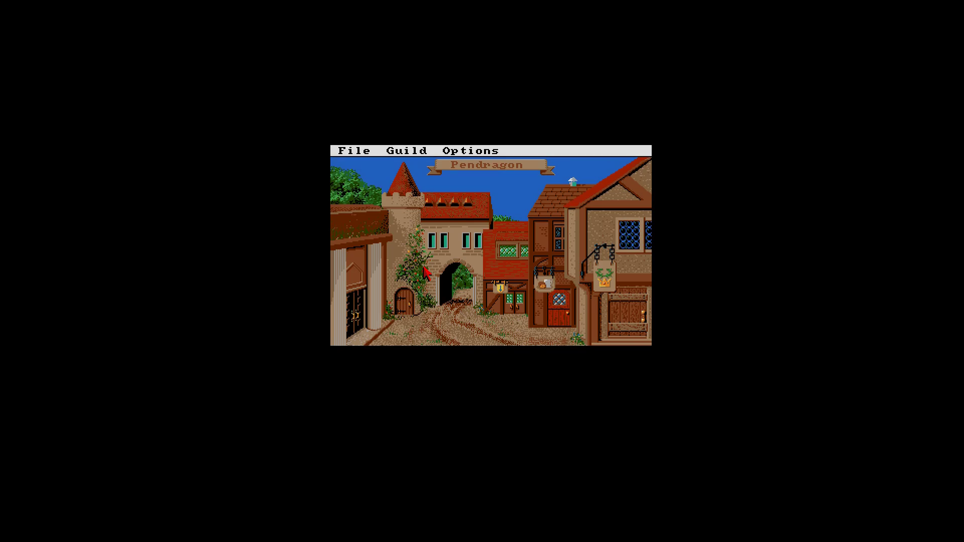
# Step: View the current party and the Dwarven Fighter's character sheet, and close both
pyautogui.rightClick(450, 155)
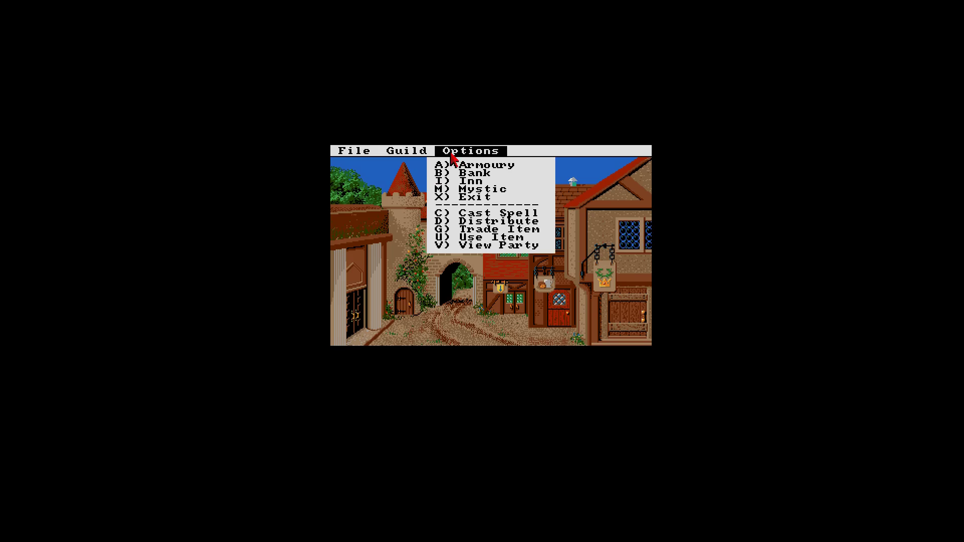
pyautogui.click(490, 246)
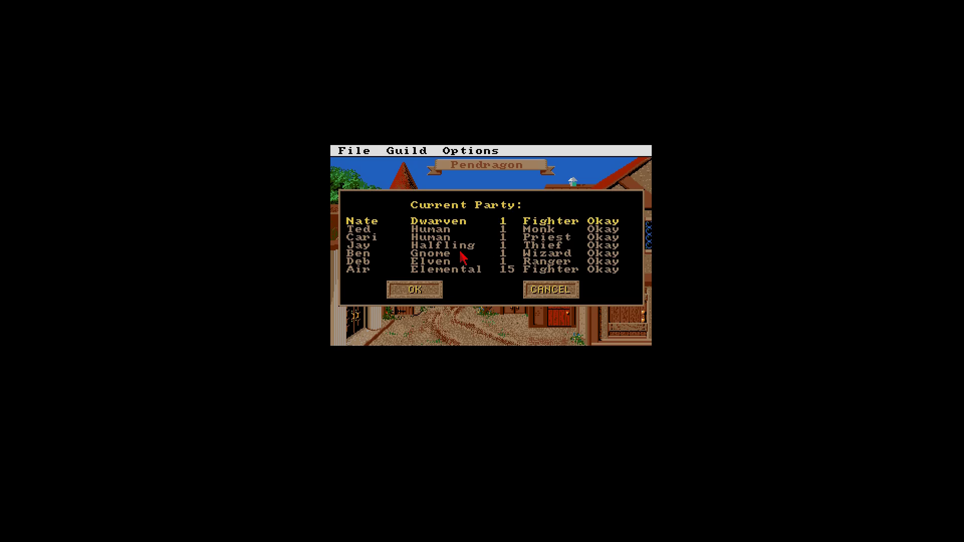
pyautogui.click(408, 295)
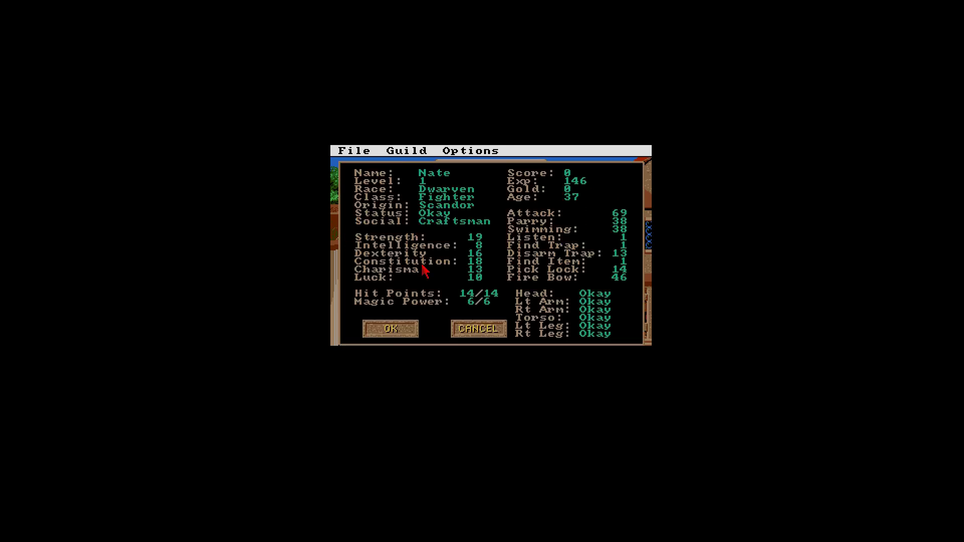
pyautogui.click(463, 332)
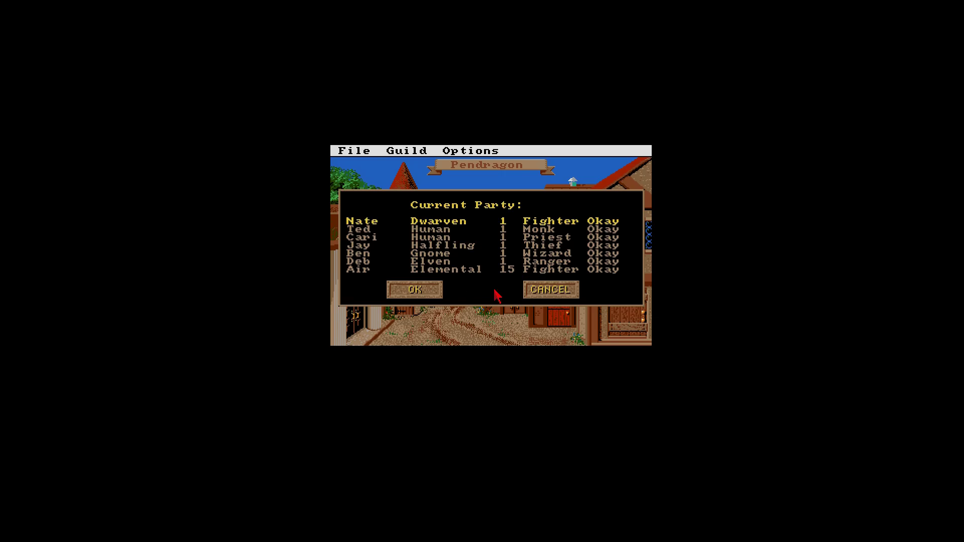
pyautogui.click(527, 291)
# Step: Look over the File and Guild commands, and exit the town of Pendragon to the overland map
pyautogui.click(361, 149)
pyautogui.click(407, 151)
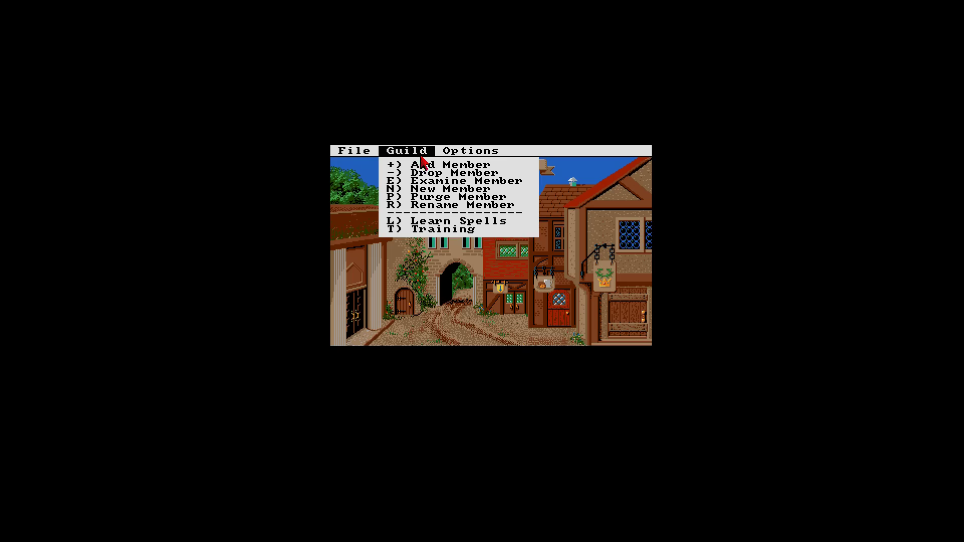
pyautogui.click(452, 150)
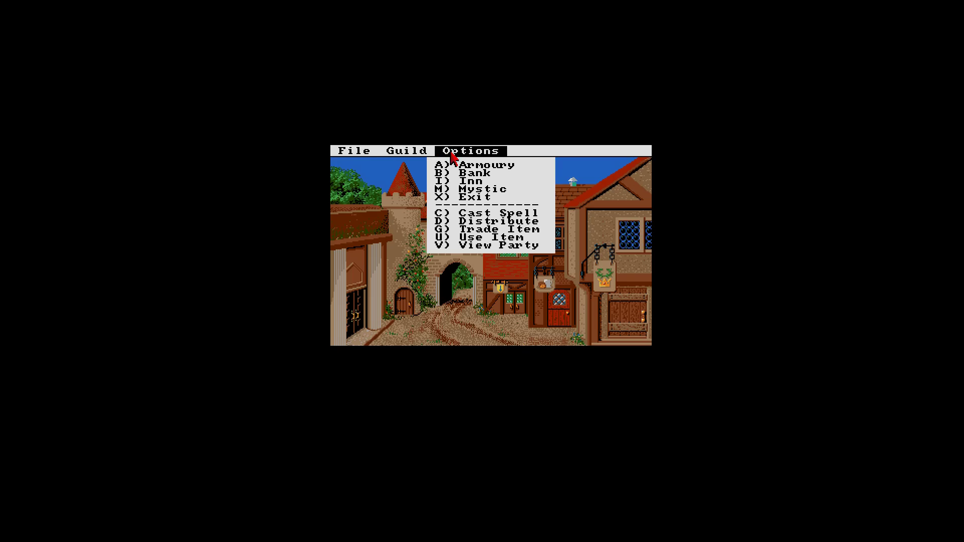
pyautogui.click(458, 198)
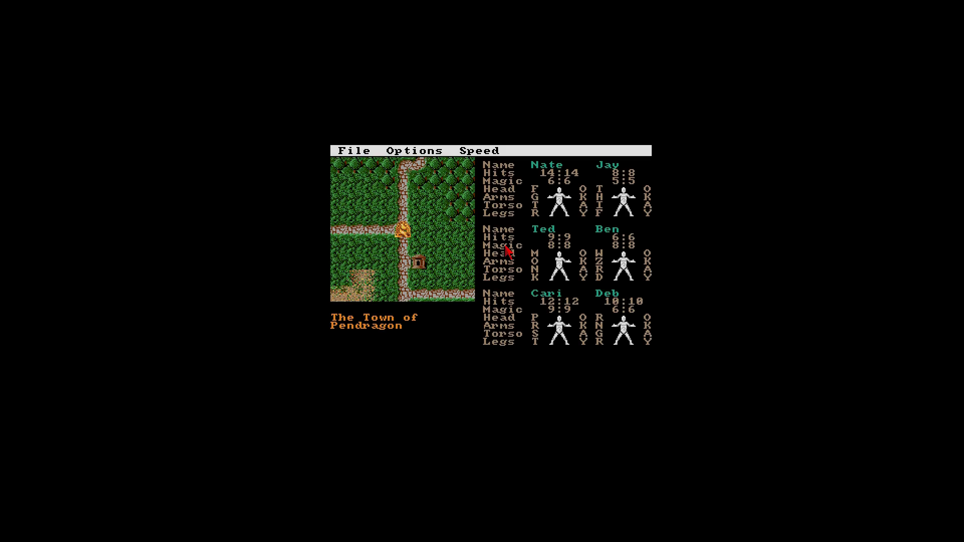
# Step: Walk the party south along the pathway and east to the Pendragon town archives, choosing to run from the monsters
pyautogui.press('Down')
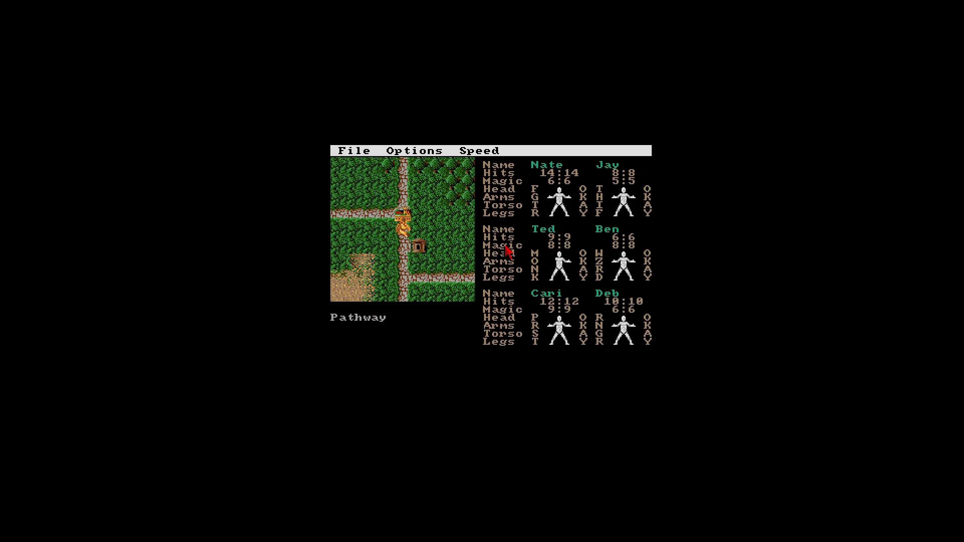
pyautogui.press('Down')
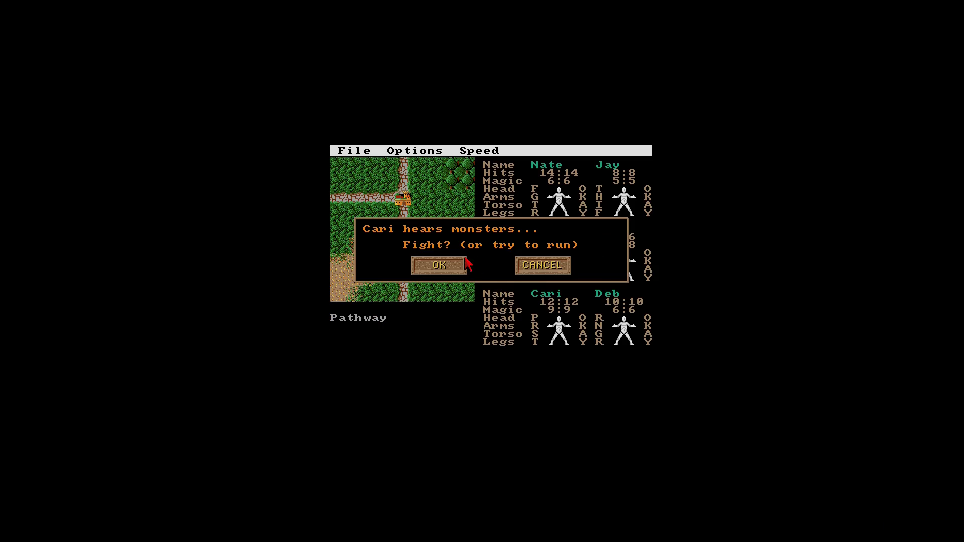
pyautogui.click(534, 270)
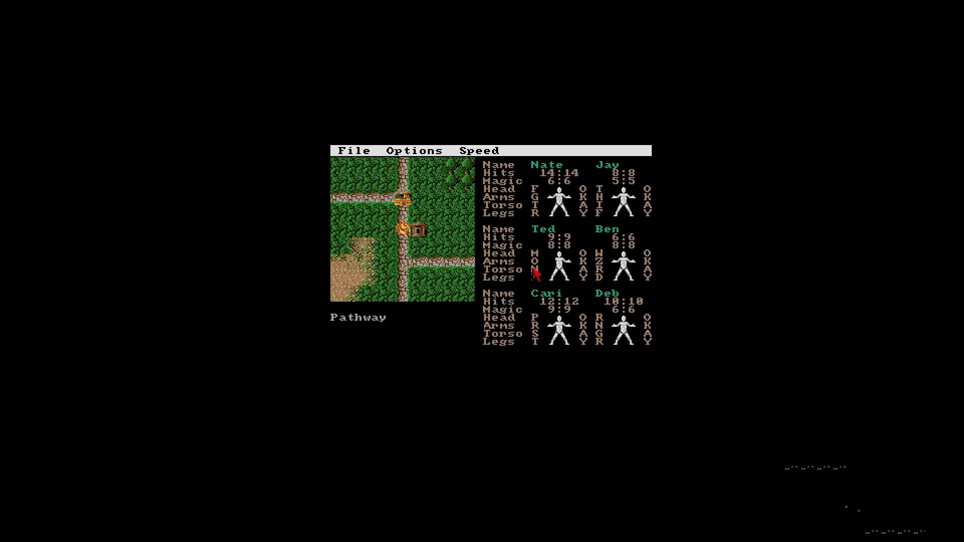
pyautogui.press('Right')
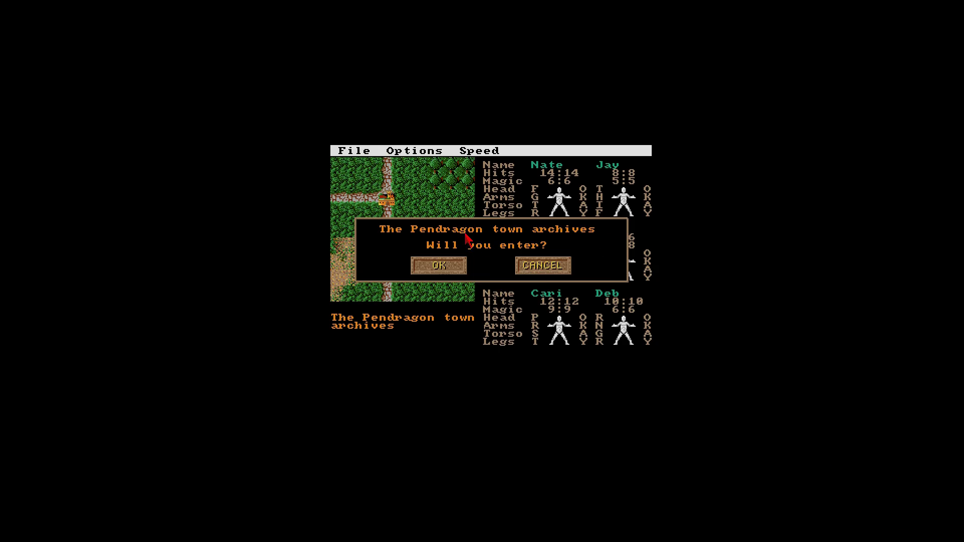
# Step: Enter the Pendragon town archives and load the previously saved dungeon
pyautogui.click(455, 267)
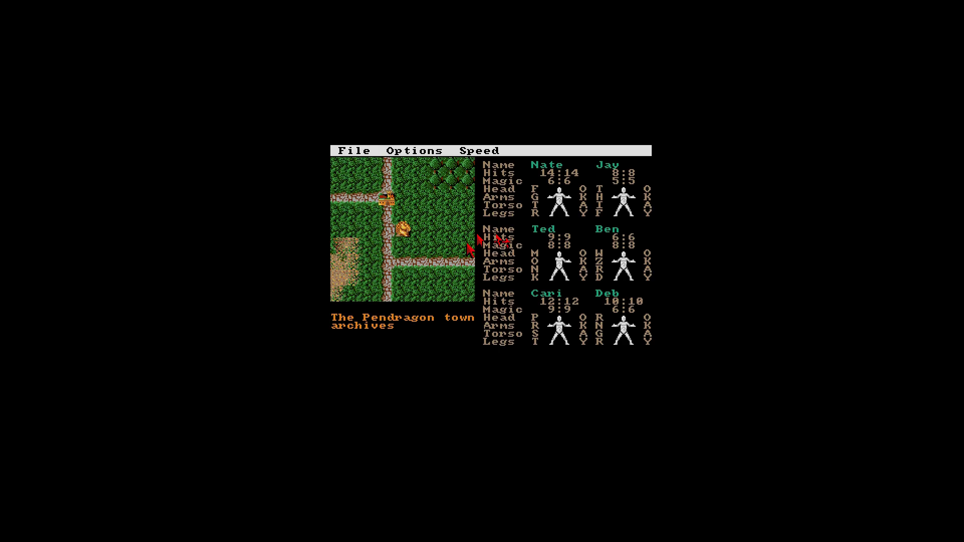
pyautogui.press('Left')
pyautogui.press('Right')
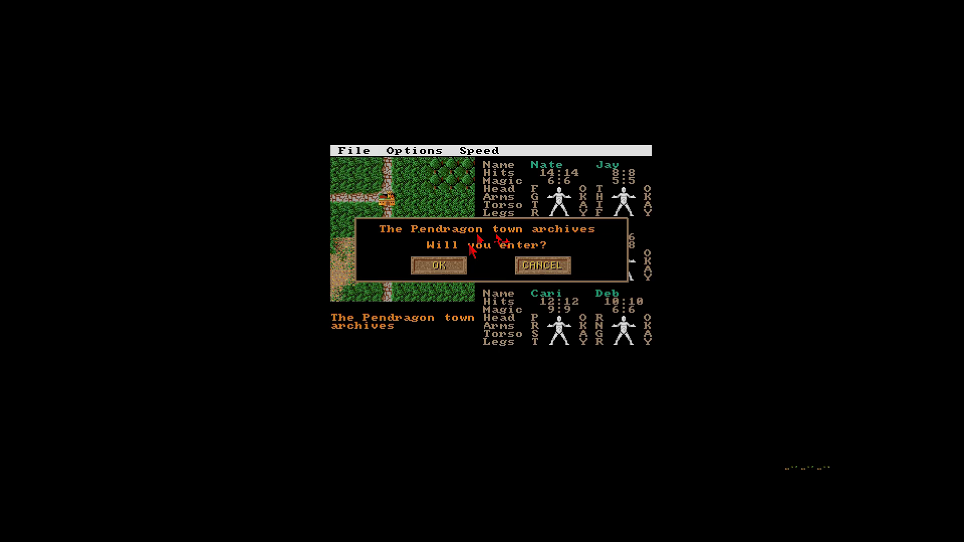
pyautogui.click(451, 265)
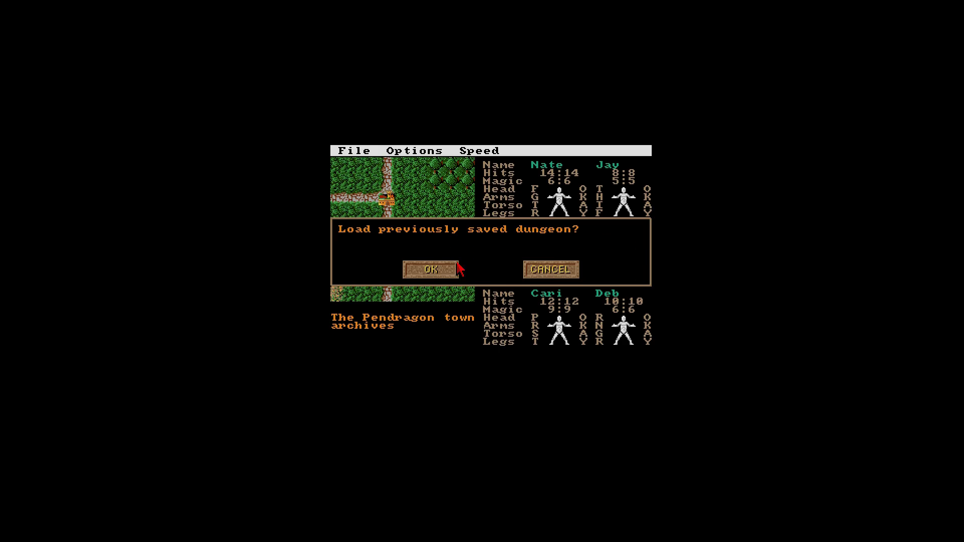
pyautogui.click(435, 270)
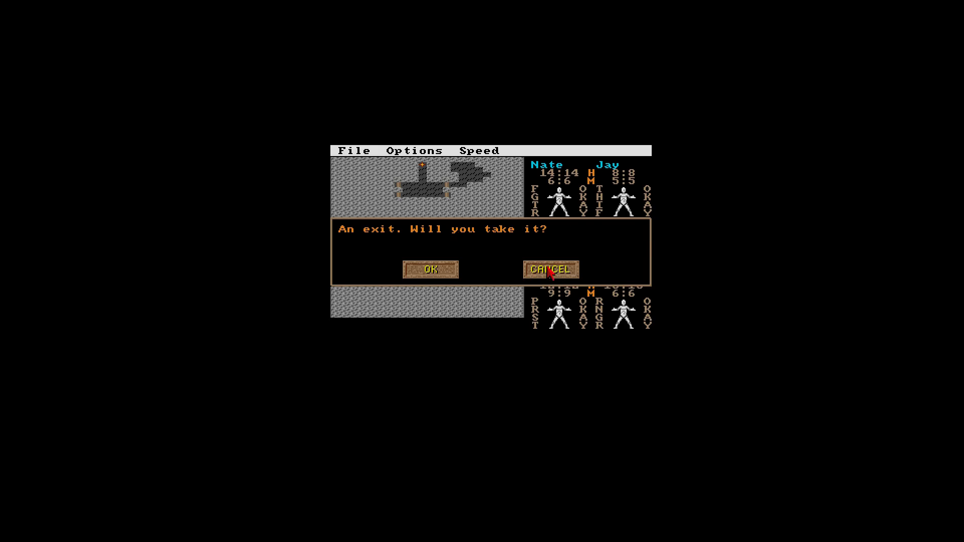
# Step: Decline the dungeon exit and move the party down into the large stone room and through its east door
pyautogui.click(548, 271)
pyautogui.press('Down')
pyautogui.press('Right')
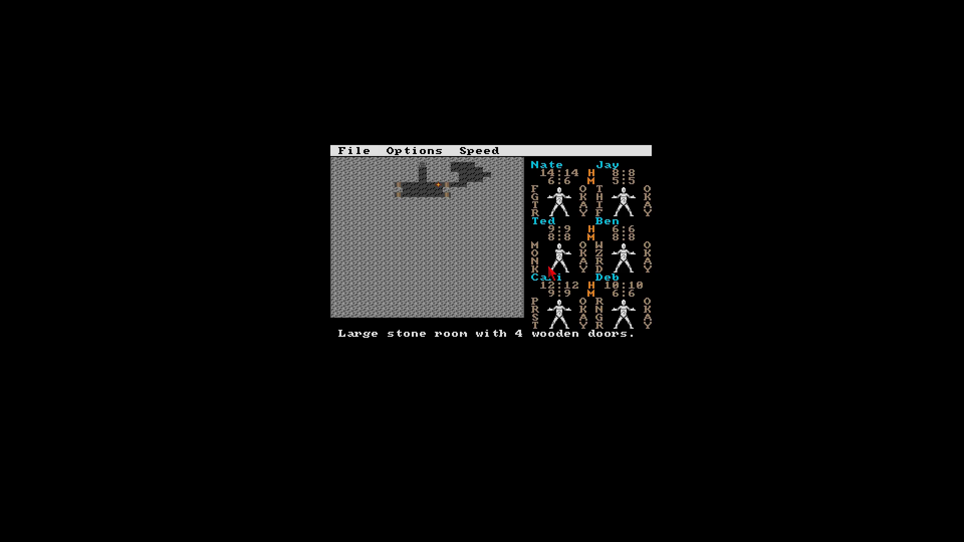
pyautogui.press('Right')
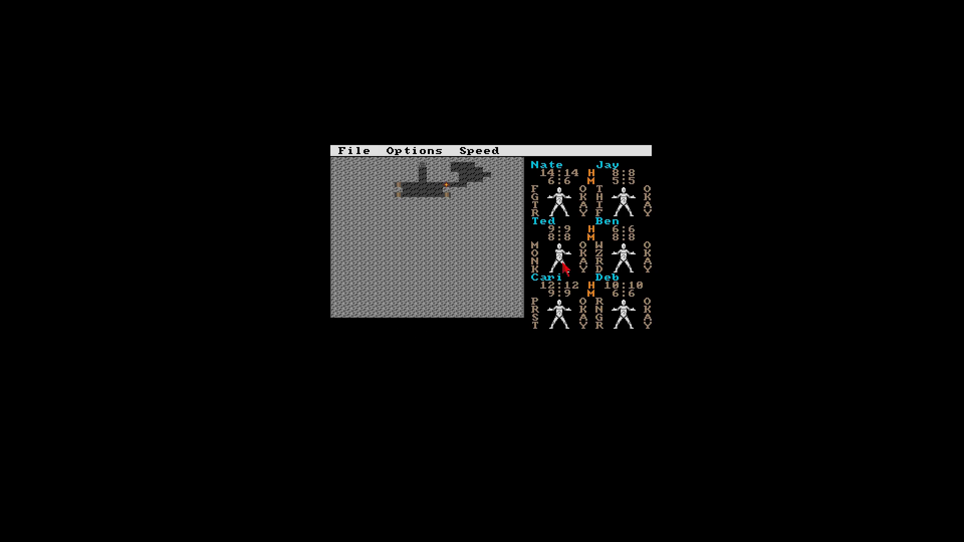
pyautogui.click(560, 255)
pyautogui.press('Right')
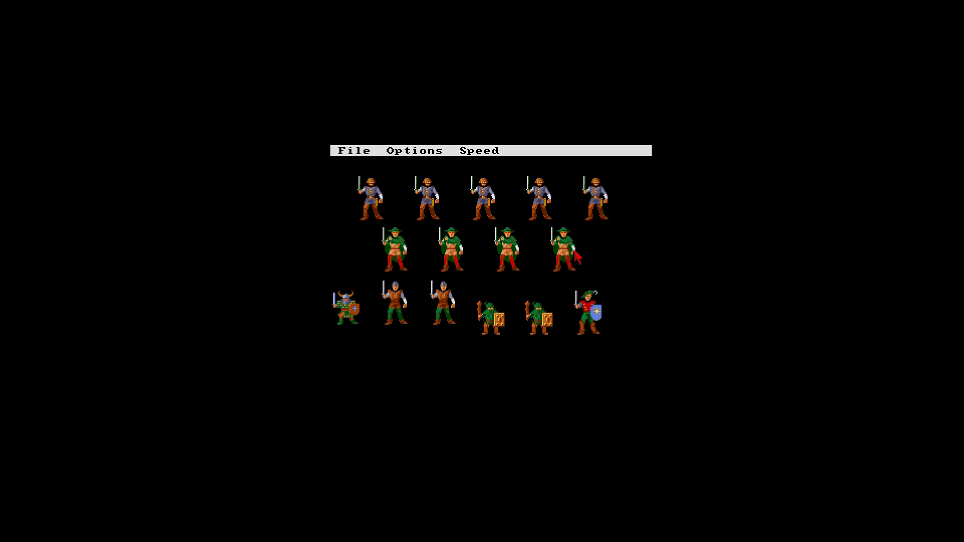
# Step: Open the combat orders against the Scribes and Rangers and fight a round with the party's preset actions
pyautogui.rightClick(430, 150)
pyautogui.click(430, 165)
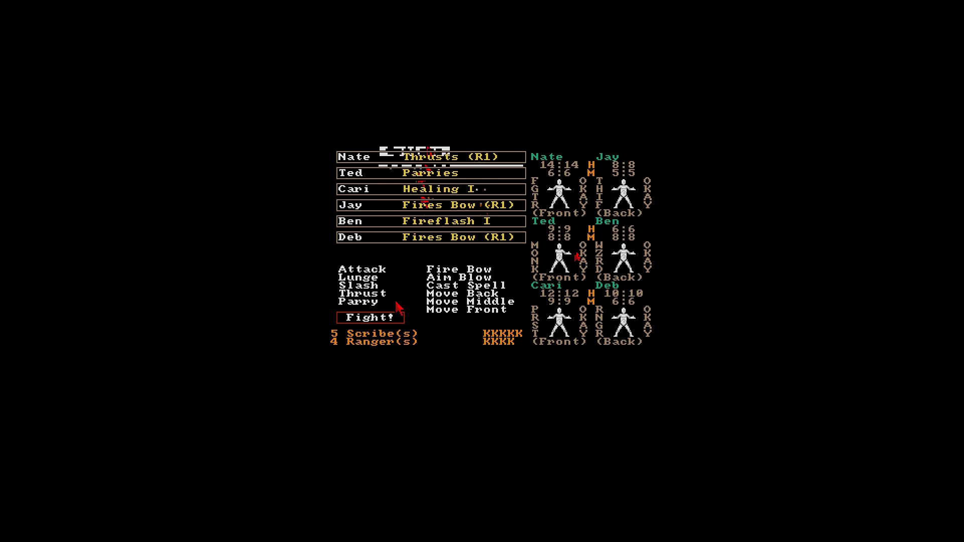
pyautogui.click(354, 318)
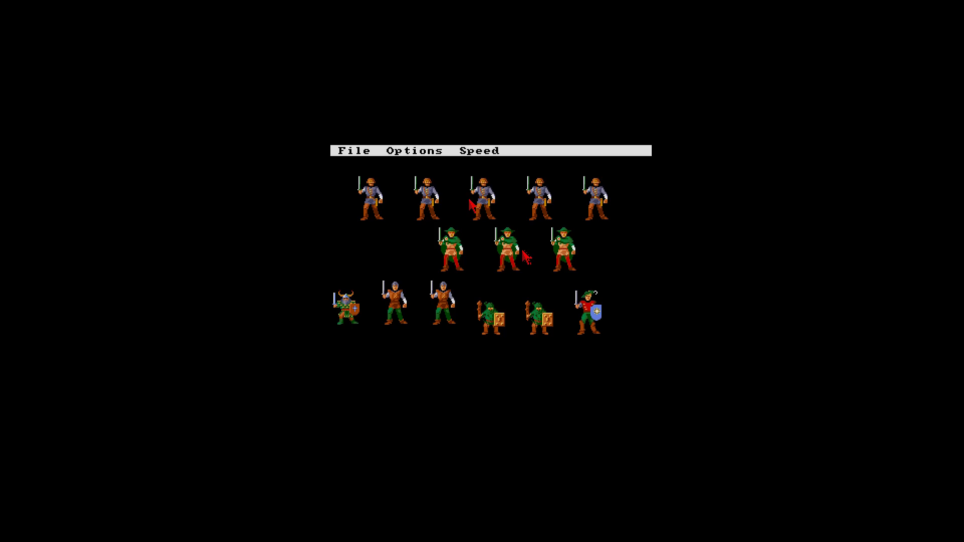
pyautogui.rightClick(475, 153)
pyautogui.rightClick(445, 156)
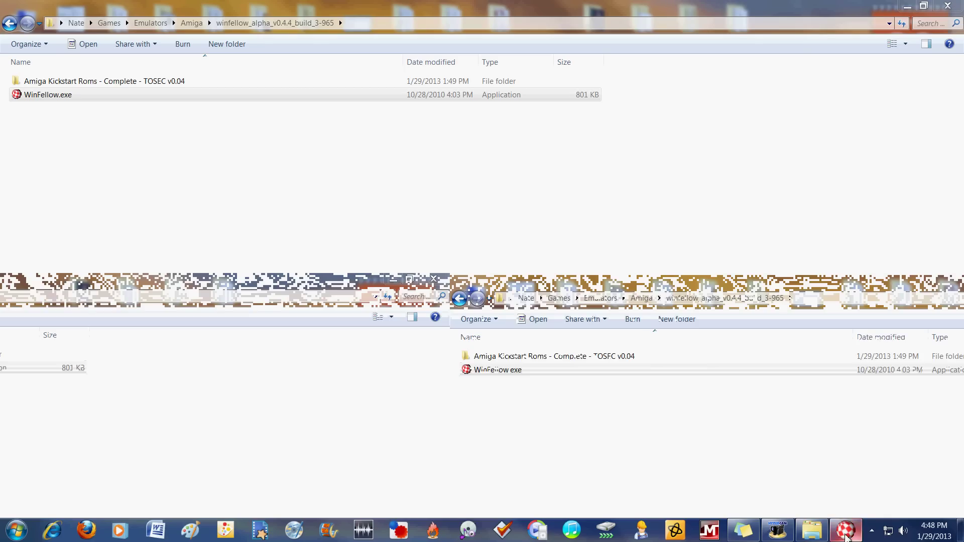
# Step: Open Windows Task Manager, force the WinFellow alpha v0.4.4 build 3 task to end, and close Task Manager
pyautogui.rightClick(874, 530)
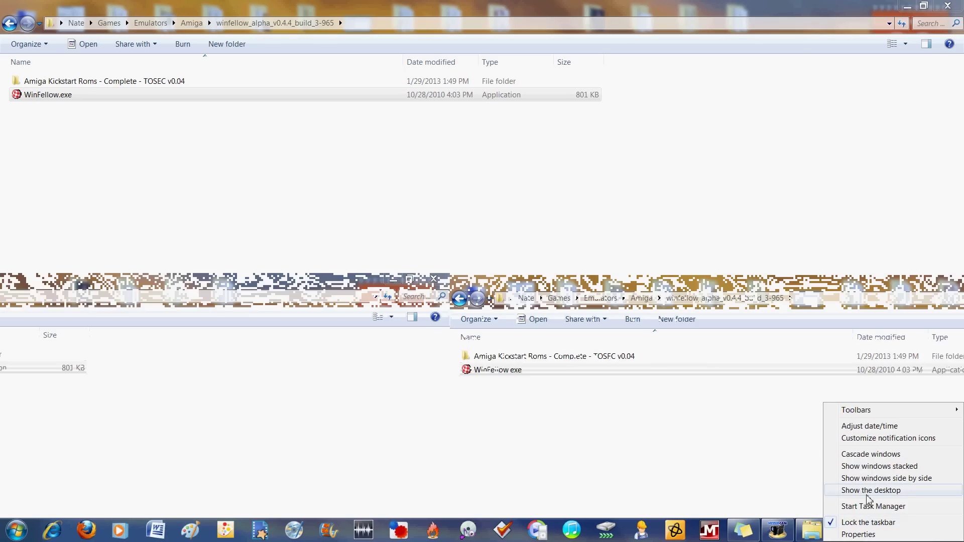
pyautogui.click(871, 507)
pyautogui.click(576, 215)
pyautogui.click(824, 424)
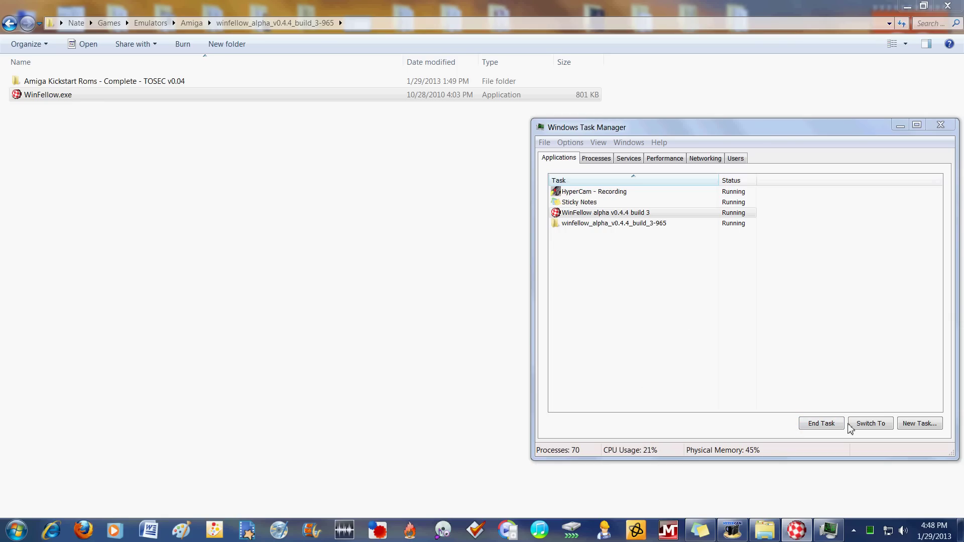
pyautogui.click(557, 317)
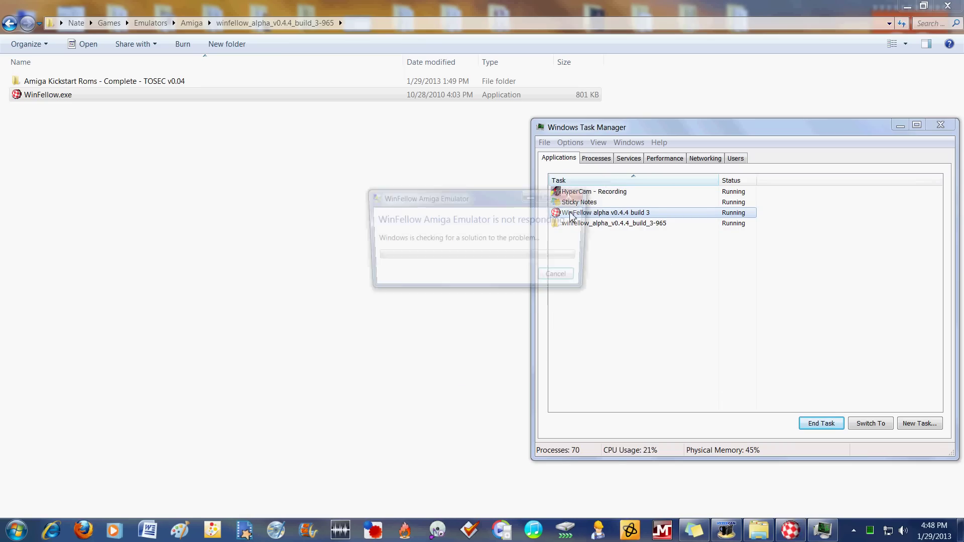
pyautogui.click(556, 276)
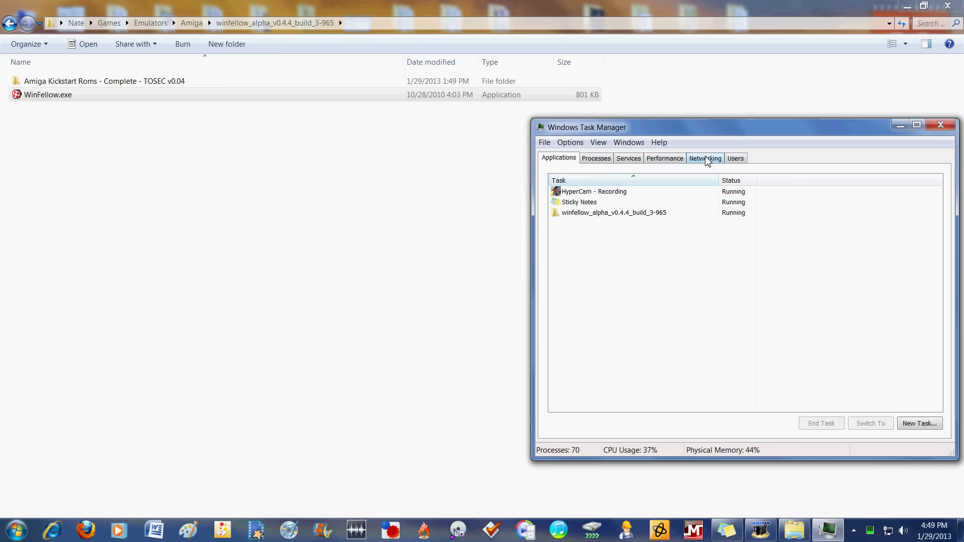
pyautogui.click(940, 126)
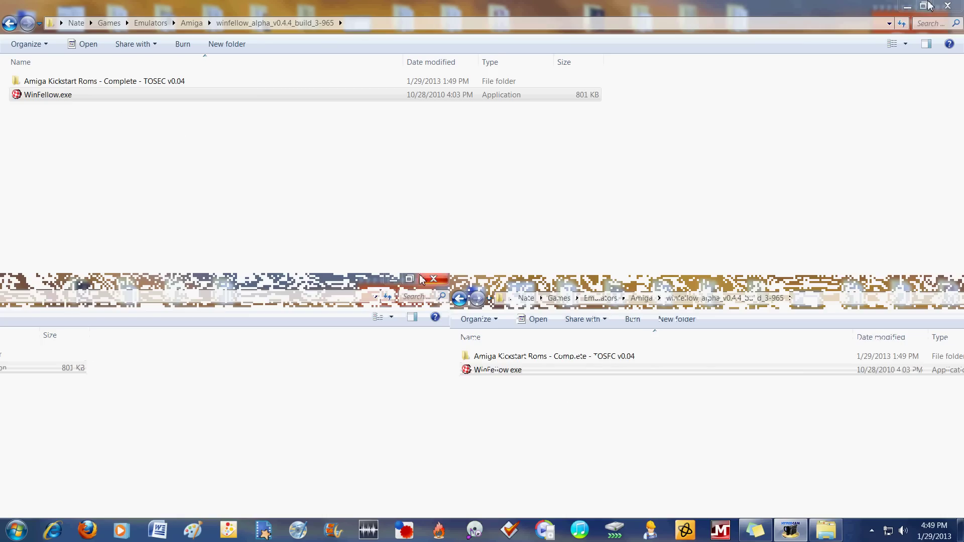
# Step: Close the winfellow_alpha_v0.4.4_build_3-965 folder window and switch to the HyperCam recording window
pyautogui.click(947, 6)
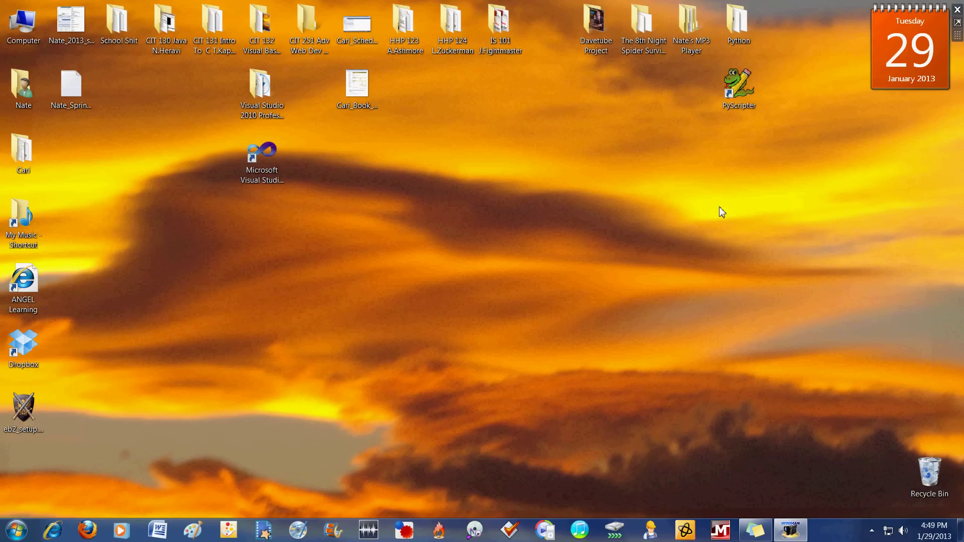
pyautogui.click(872, 530)
pyautogui.click(759, 464)
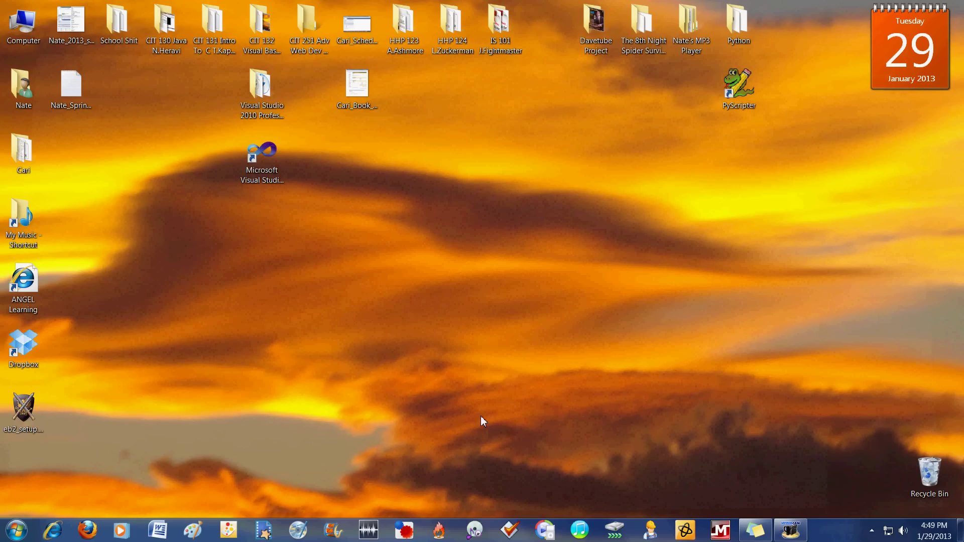
pyautogui.click(791, 530)
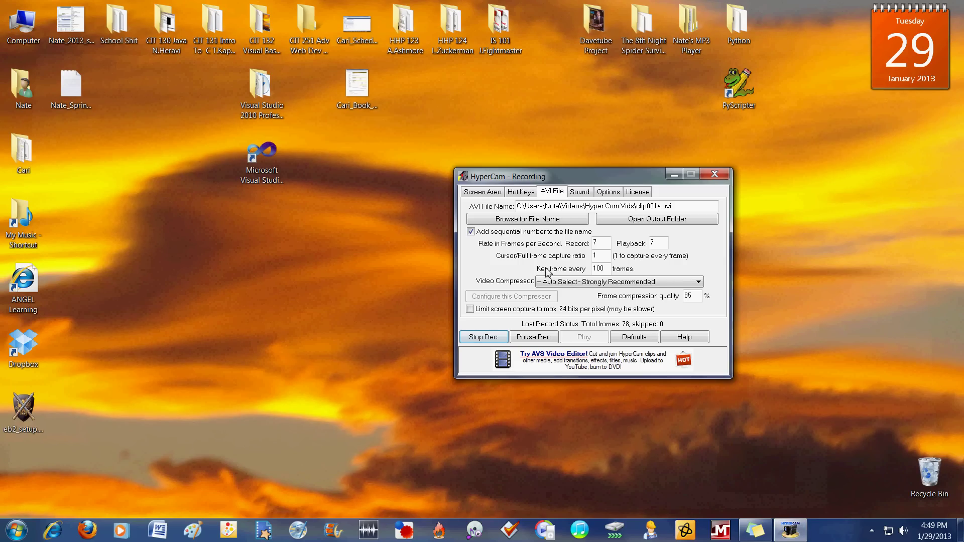